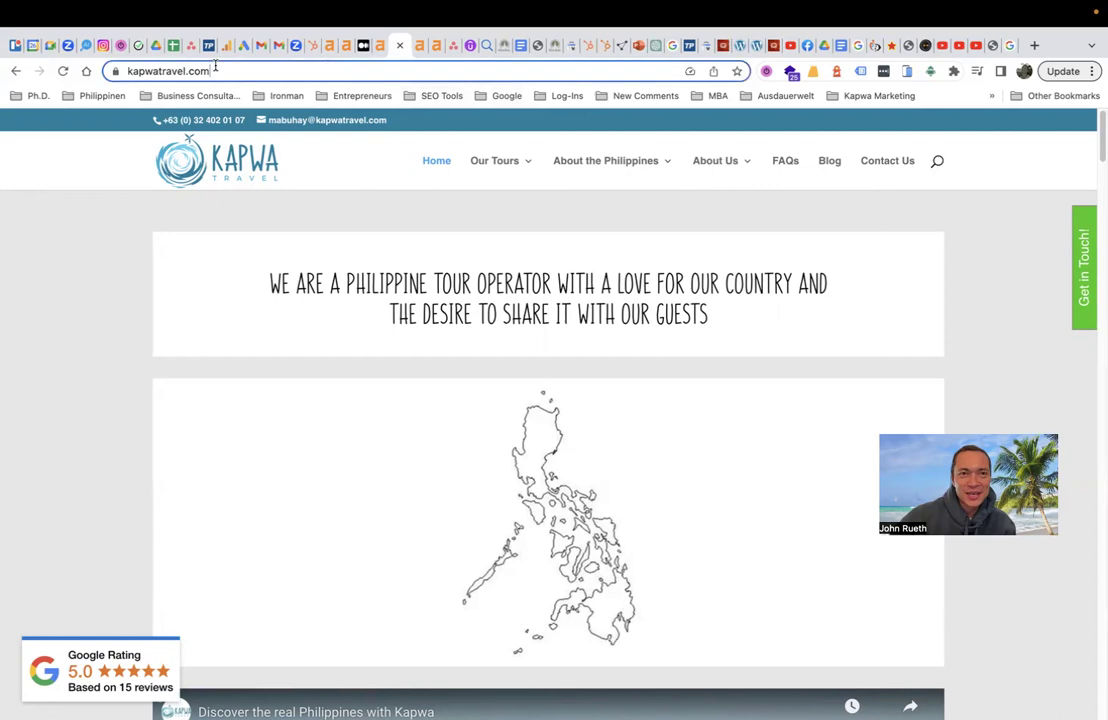
From the kapwatravel.com Site Explorer overview, open Link intersect in a new browser tab.
left_click(125, 71)
left_click(209, 66)
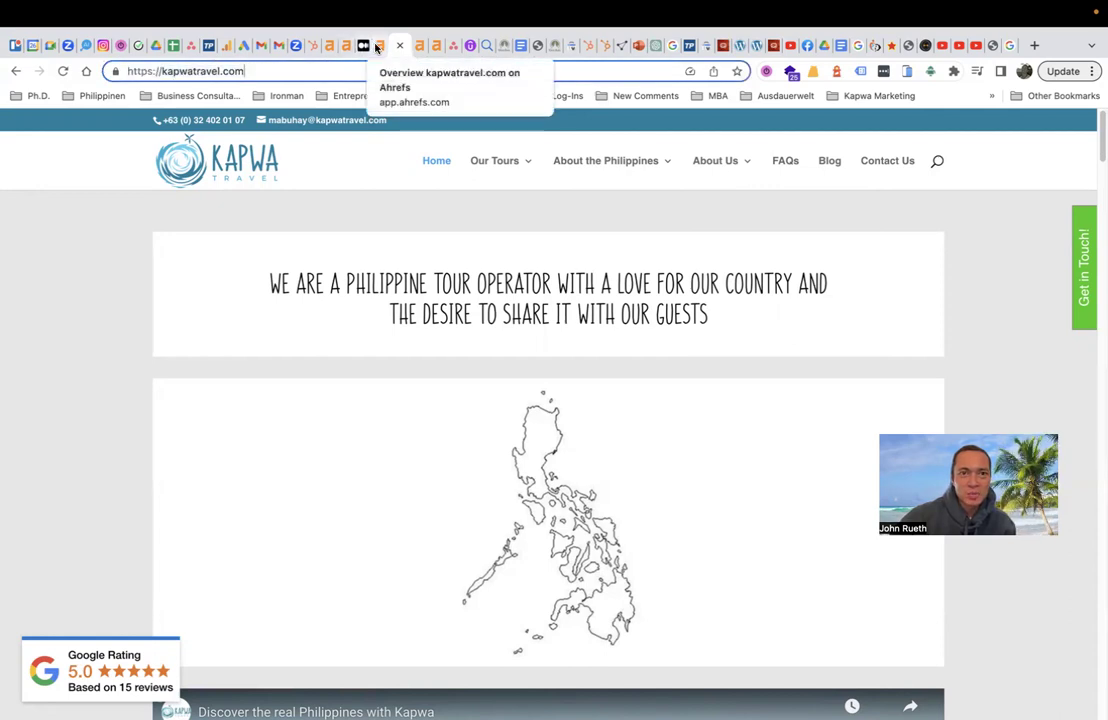
left_click(376, 47)
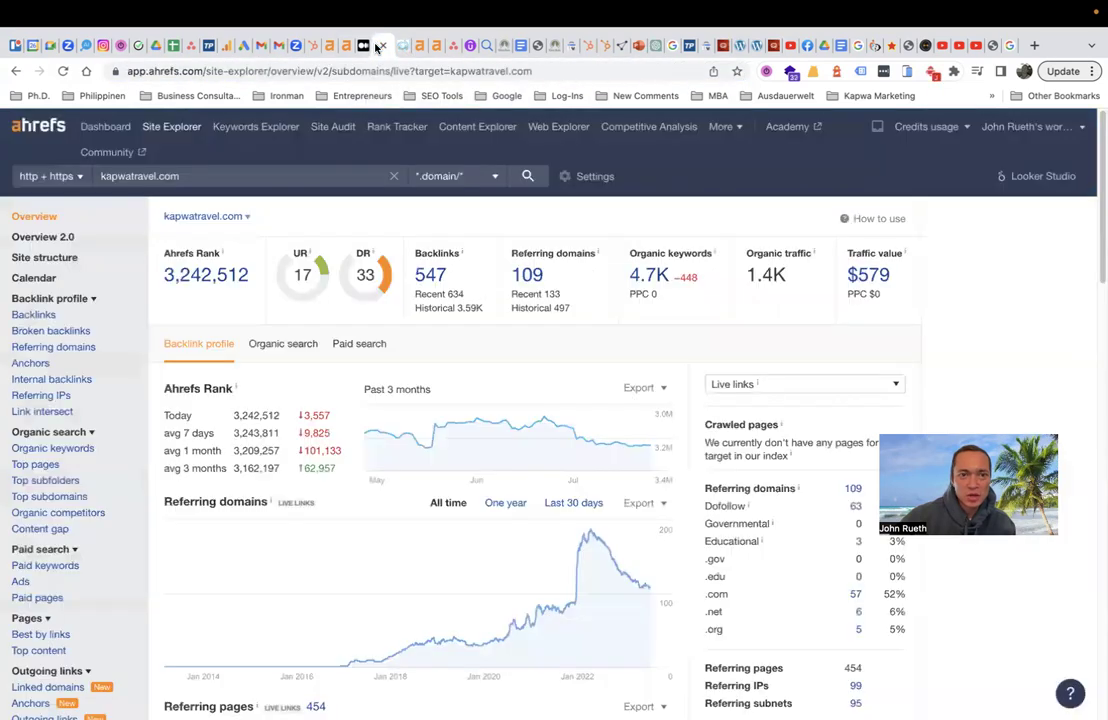
right_click(40, 418)
left_click(60, 424)
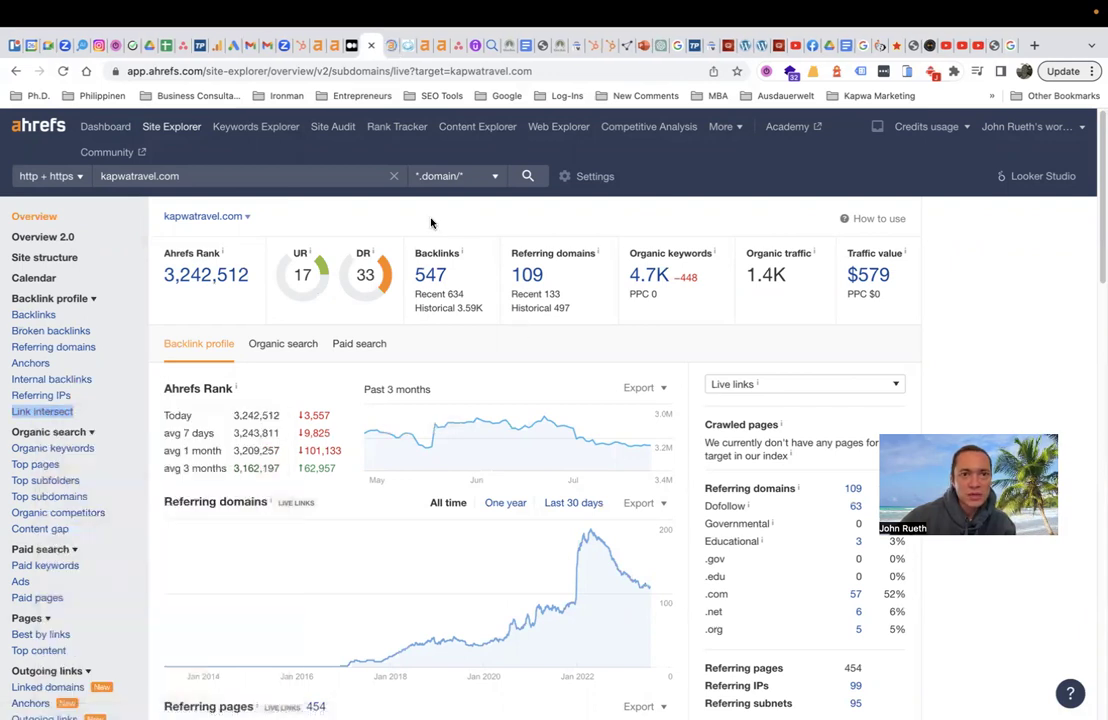
Inspect the blank Link Intersect form with kapwatravel.com excluded, then return to the overview.
left_click(391, 45)
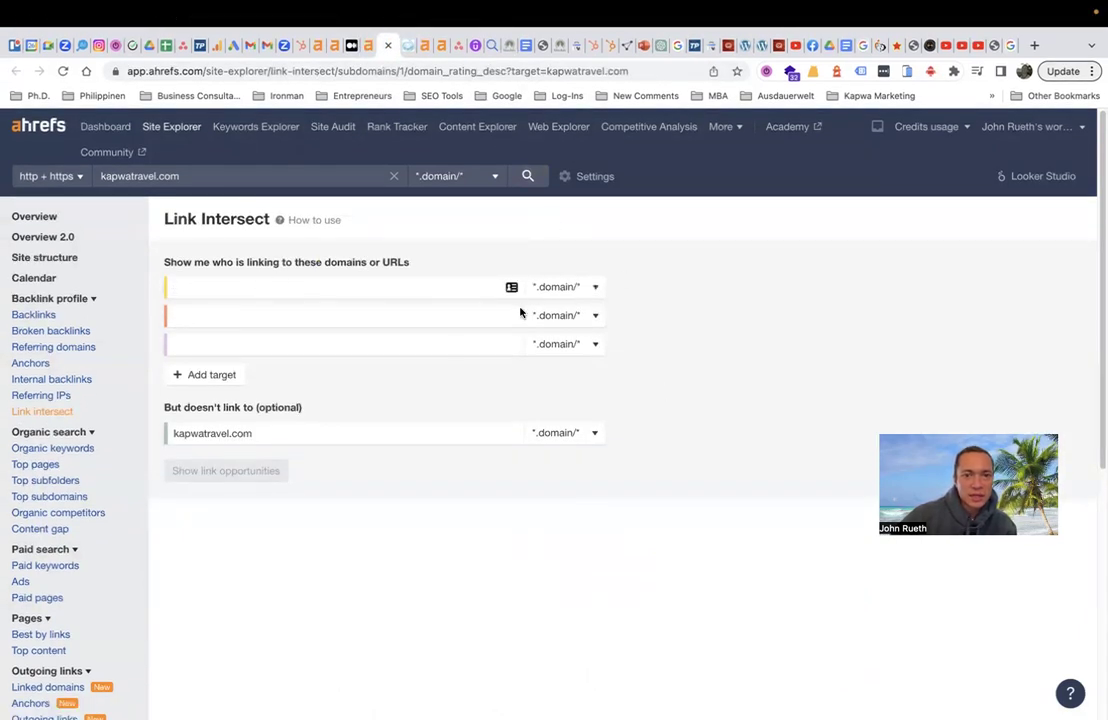
left_click(304, 289)
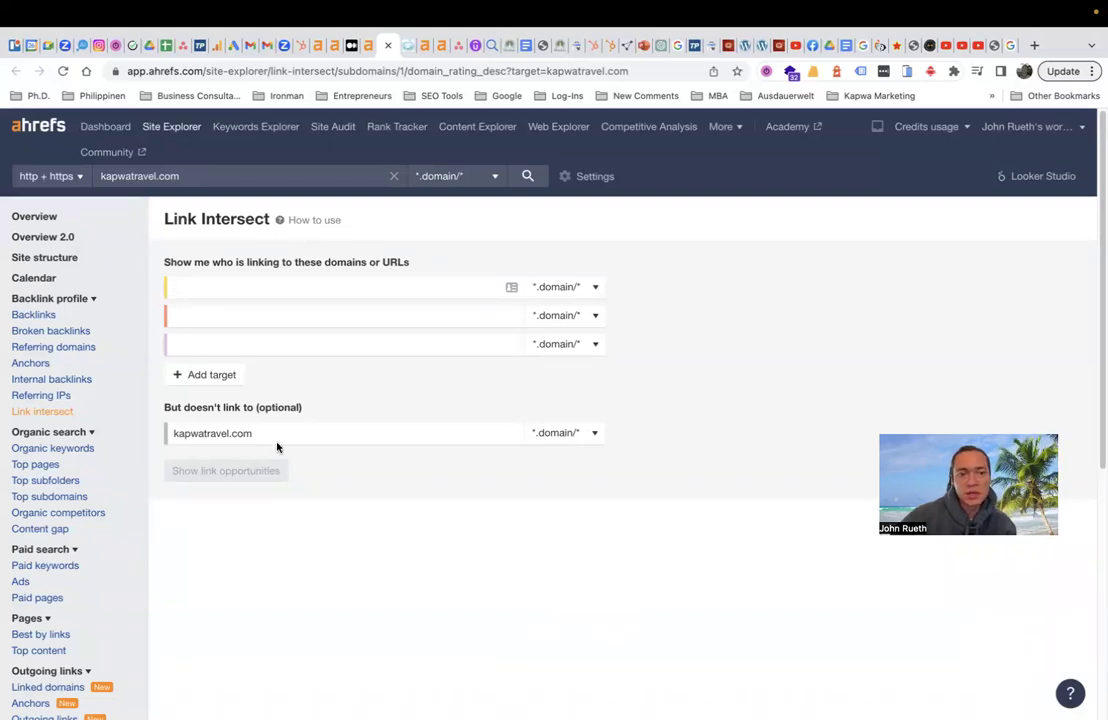
left_click_drag(269, 433, 141, 435)
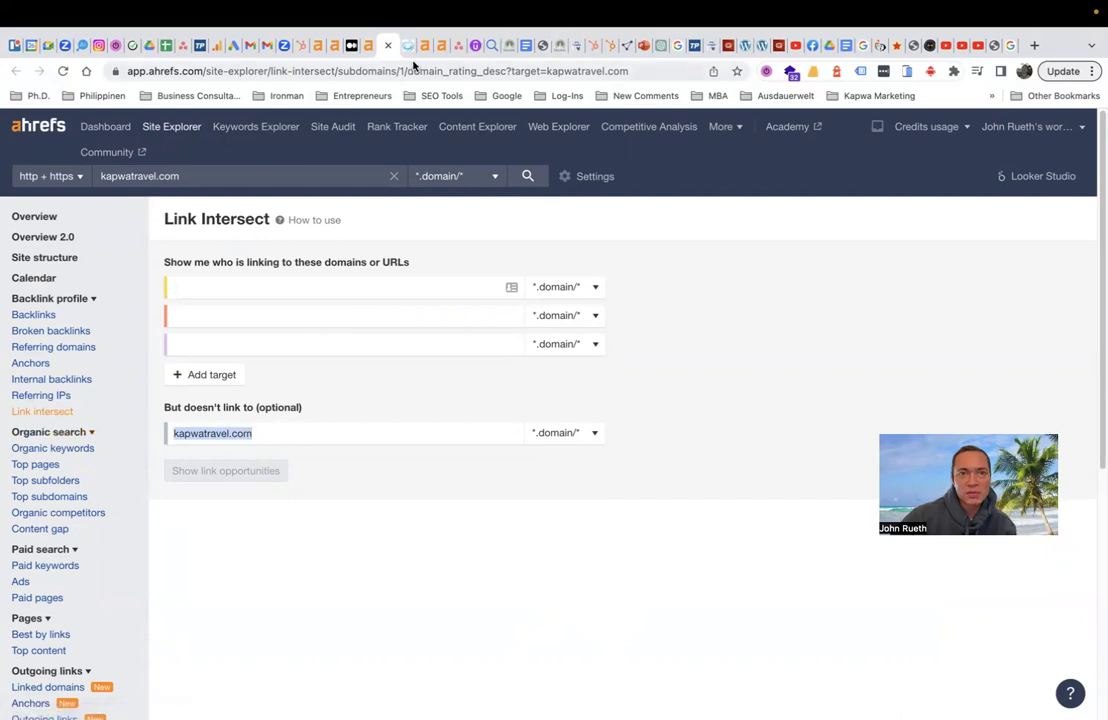
left_click(366, 50)
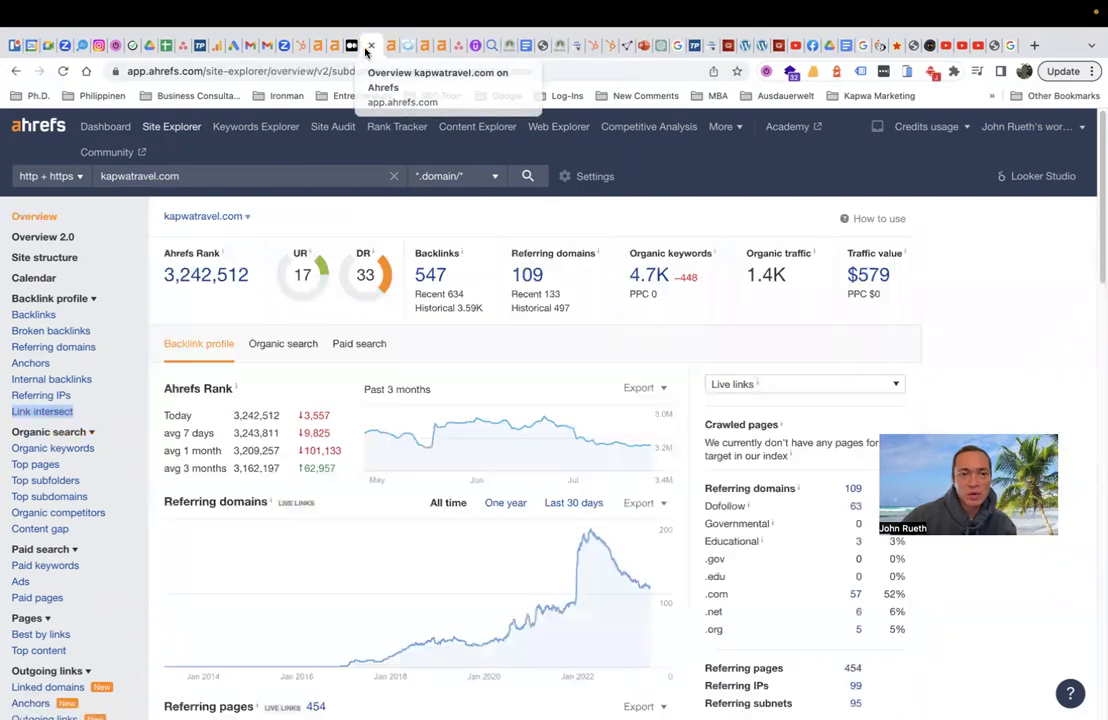
Open Organic competitors for kapwatravel.com and scroll to the Top competing domains table.
left_click(58, 515)
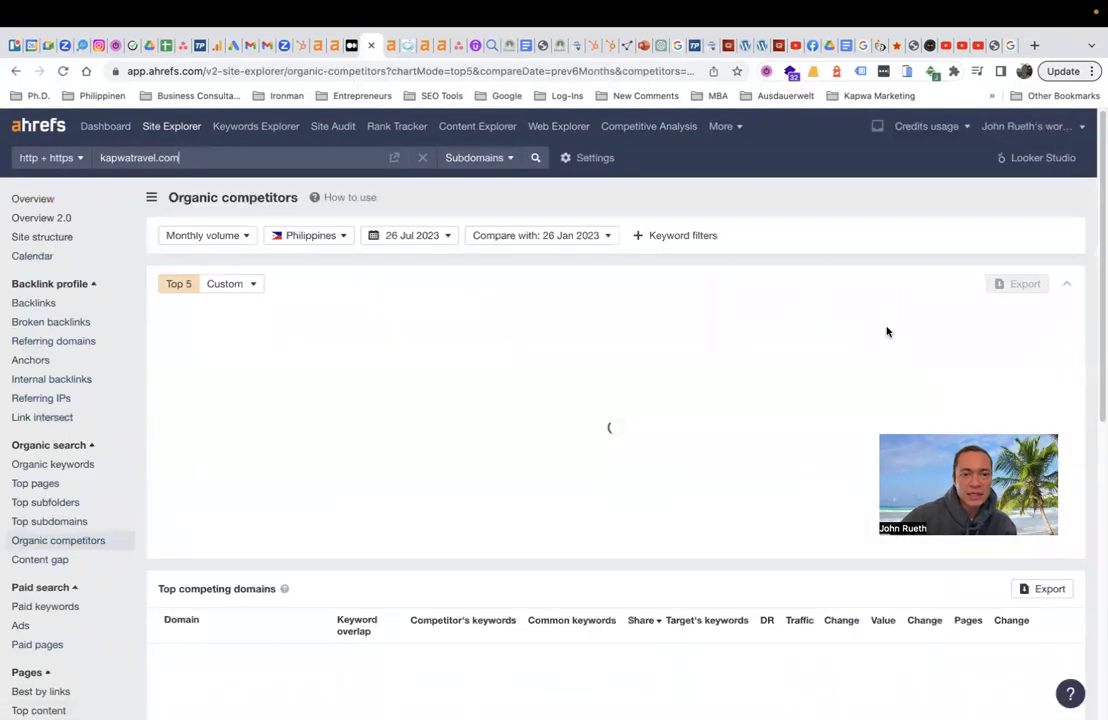
scroll(886, 332, "down", 2)
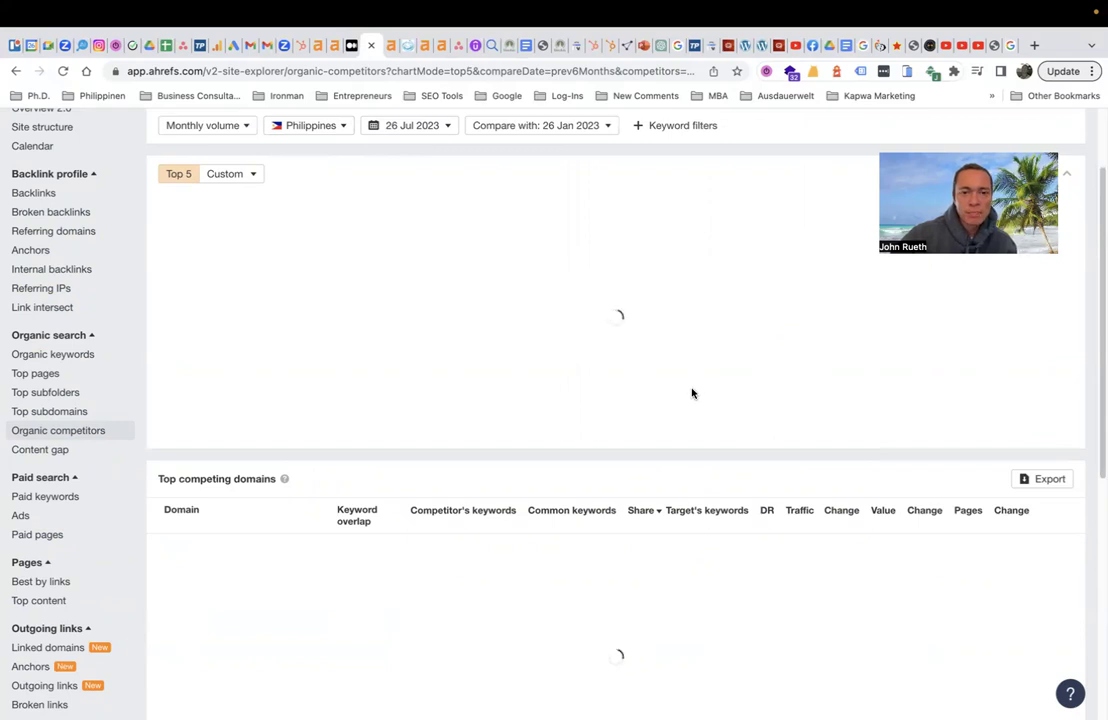
scroll(692, 391, "down", 5)
scroll(692, 393, "up", 5)
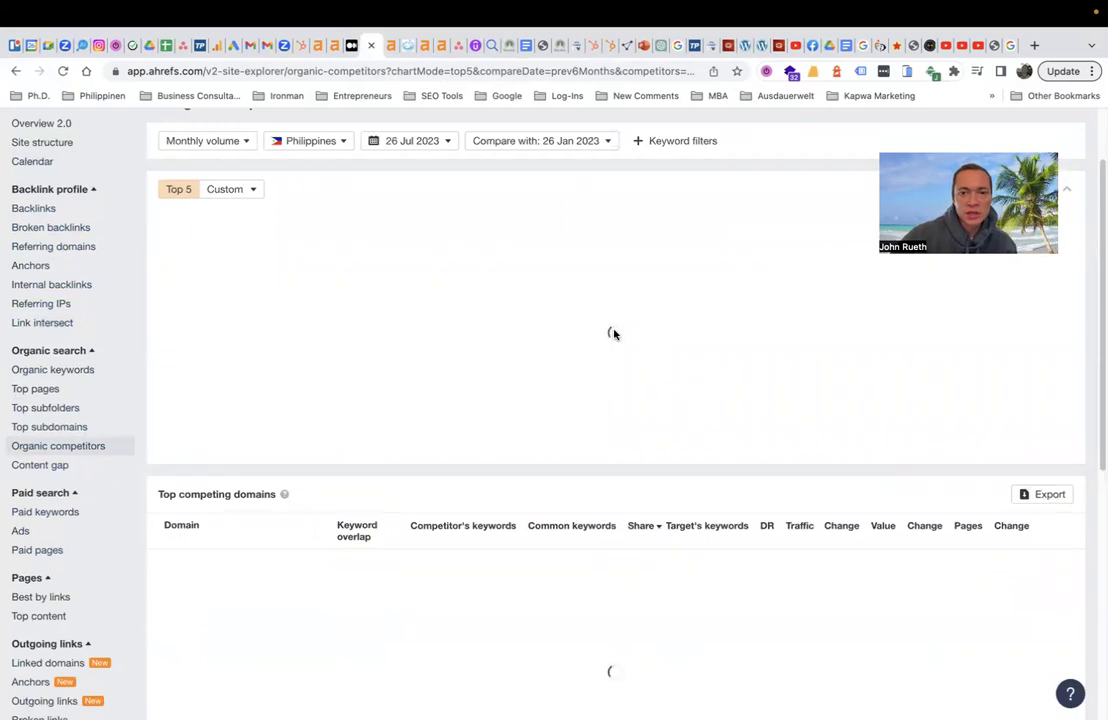
scroll(620, 468, "down", 3)
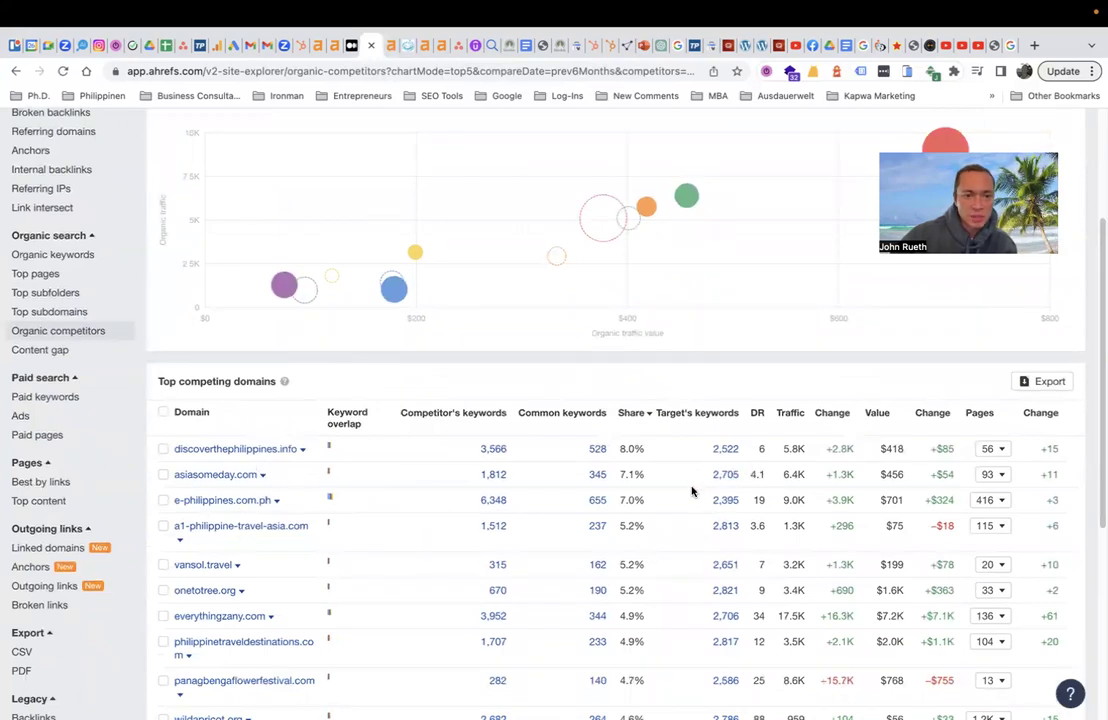
right_click(255, 452)
key("super+c")
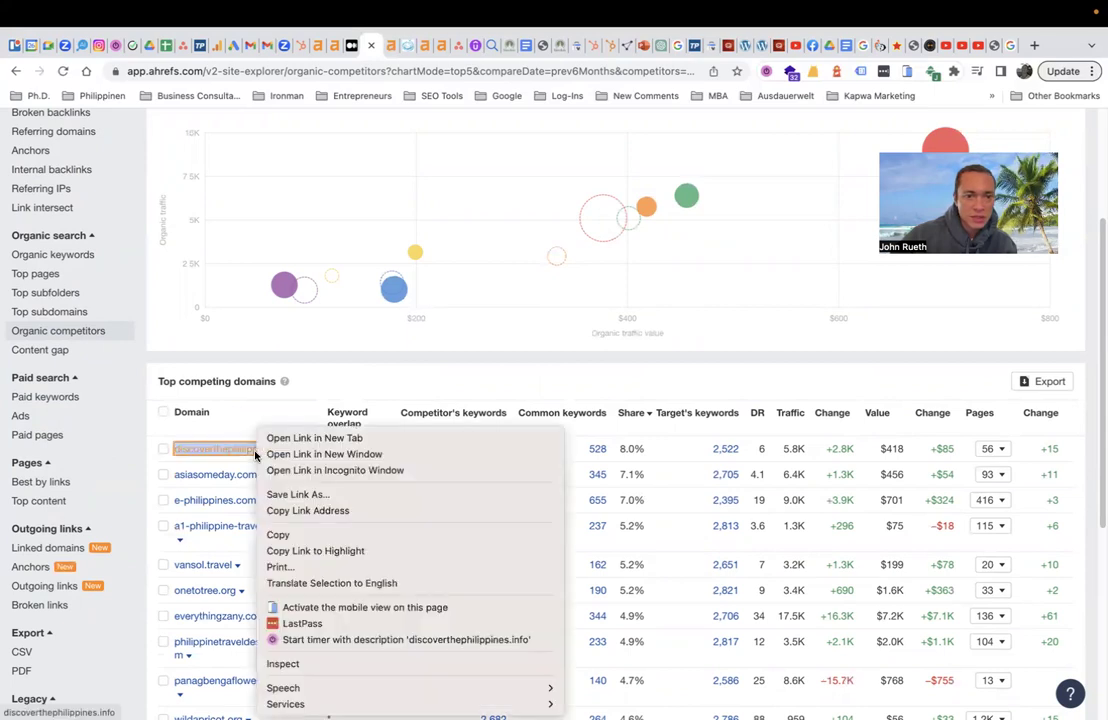
left_click(350, 510)
left_click(390, 45)
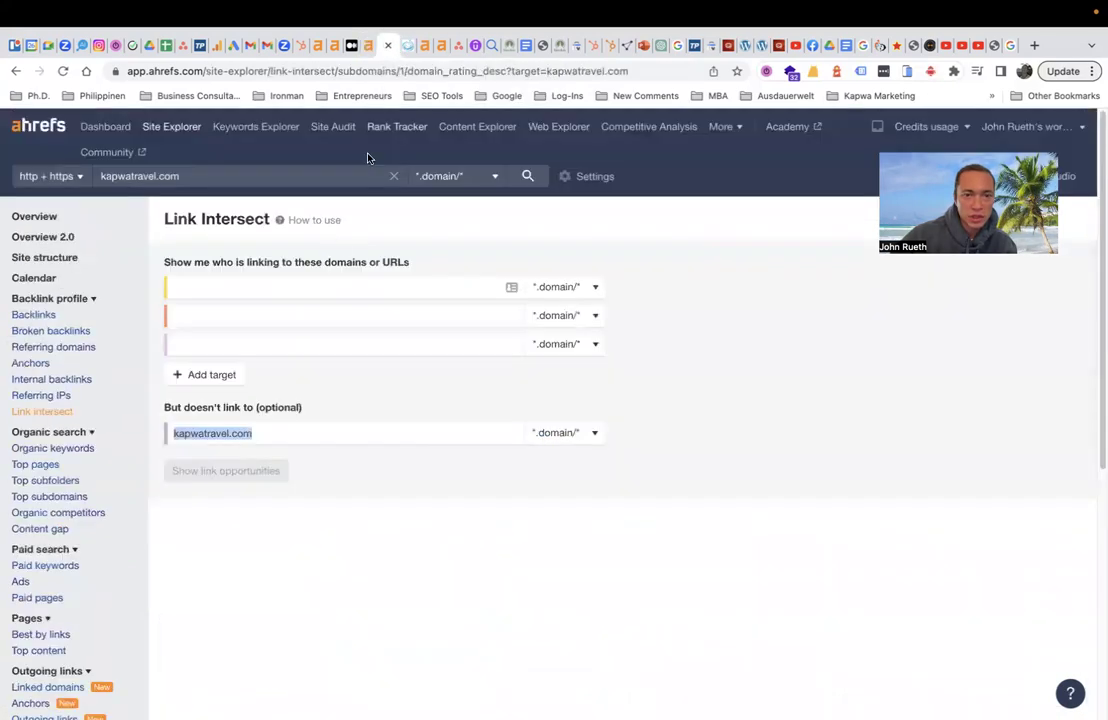
left_click(337, 290)
key("super+v")
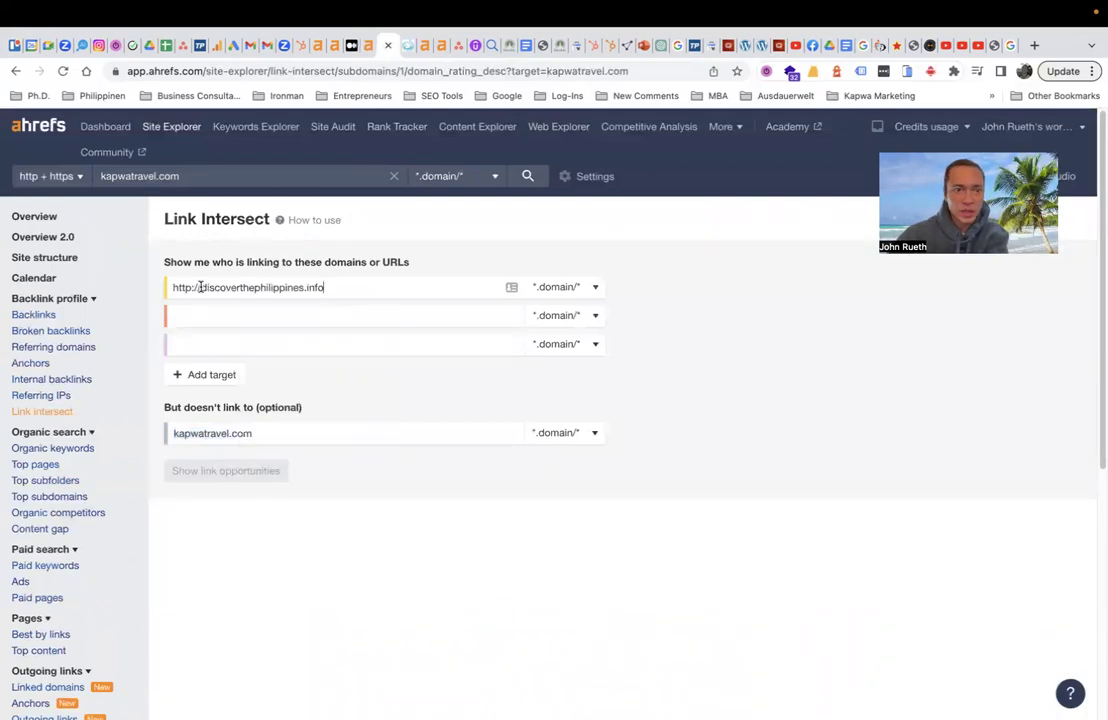
left_click_drag(199, 288, 109, 287)
key("BackSpace")
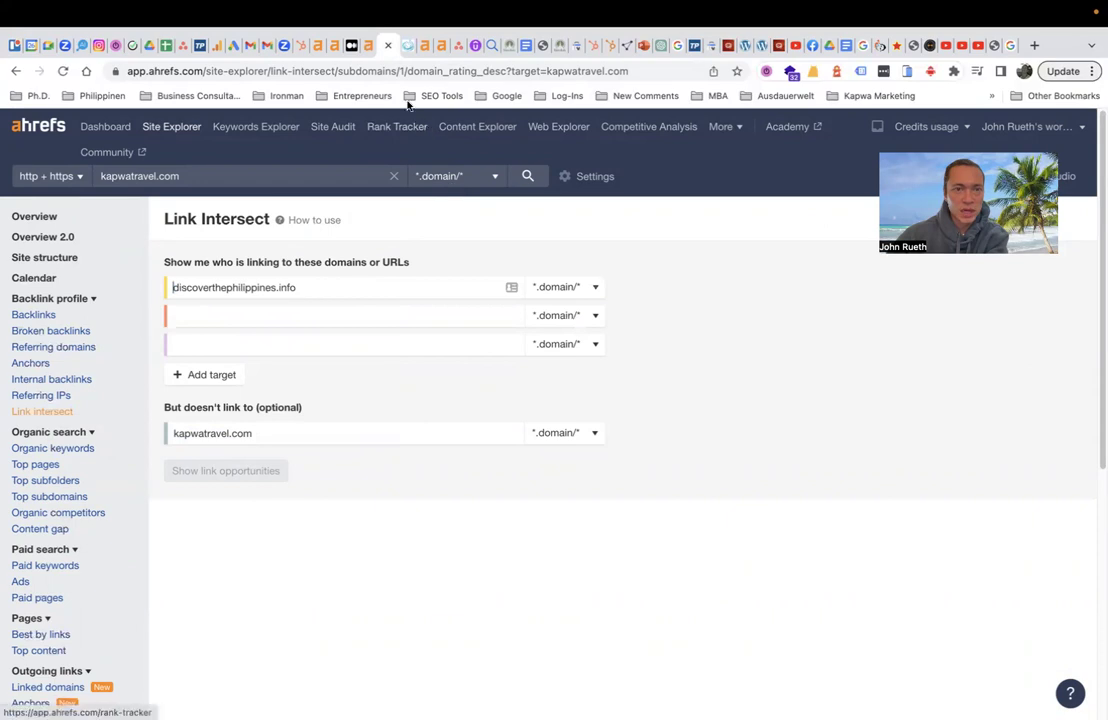
Back in Organic competitors, scroll the competing domains down to guidetothephilippines.ph.
left_click(371, 45)
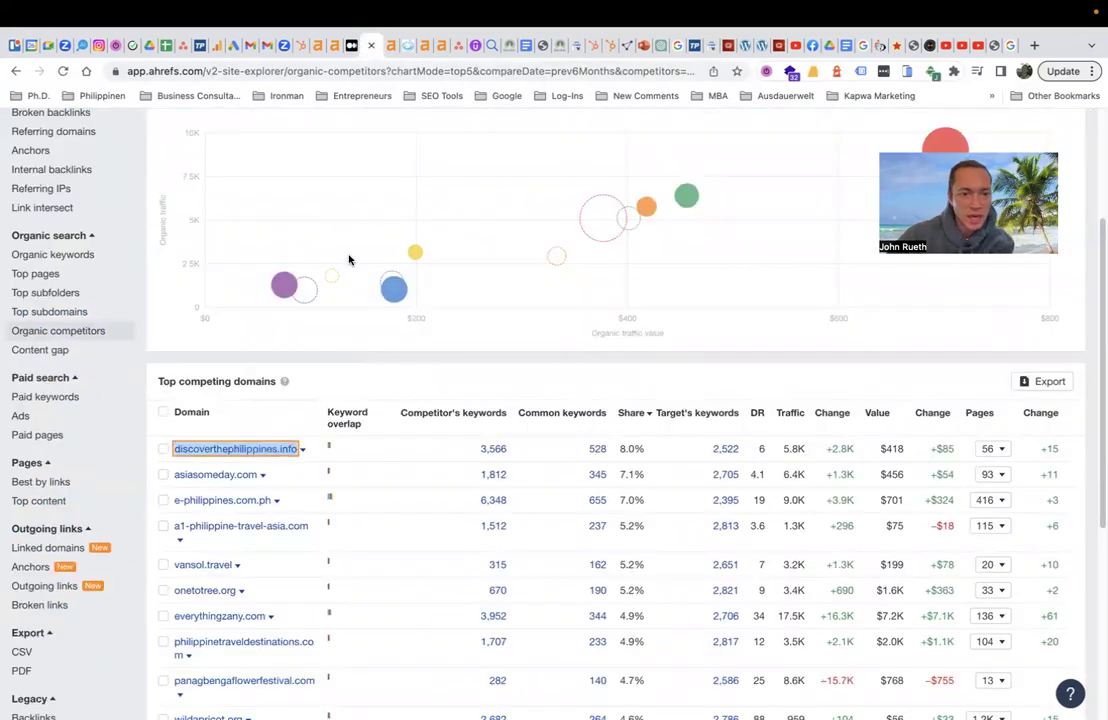
scroll(289, 495, "down", 3)
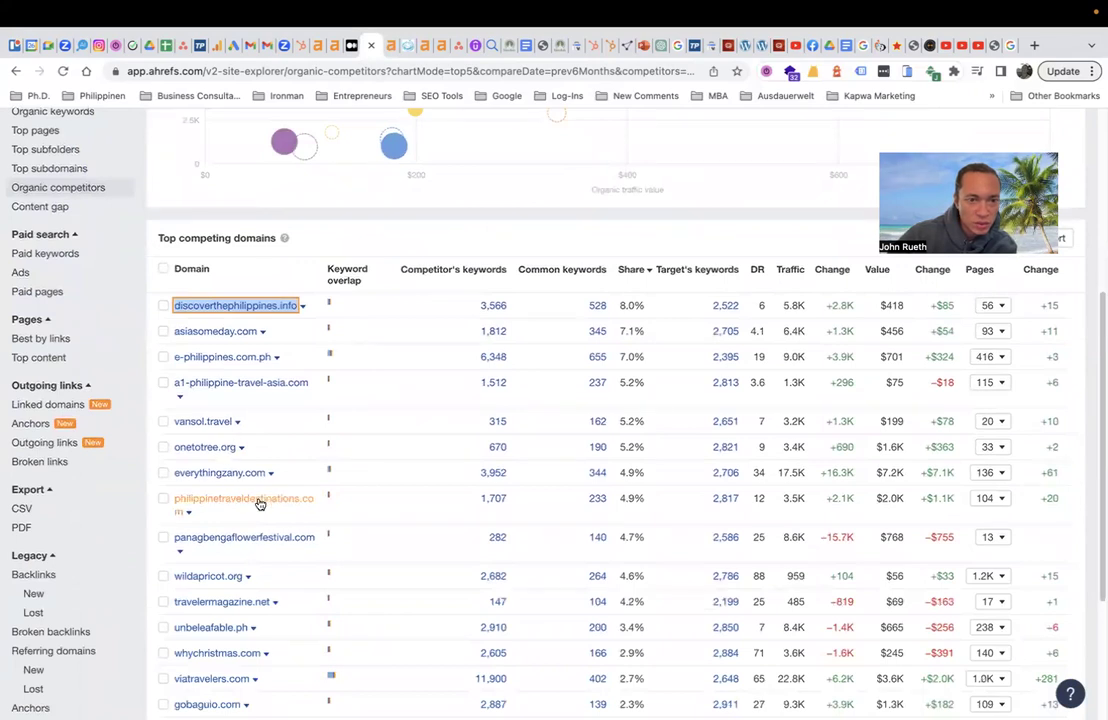
scroll(264, 500, "down", 1)
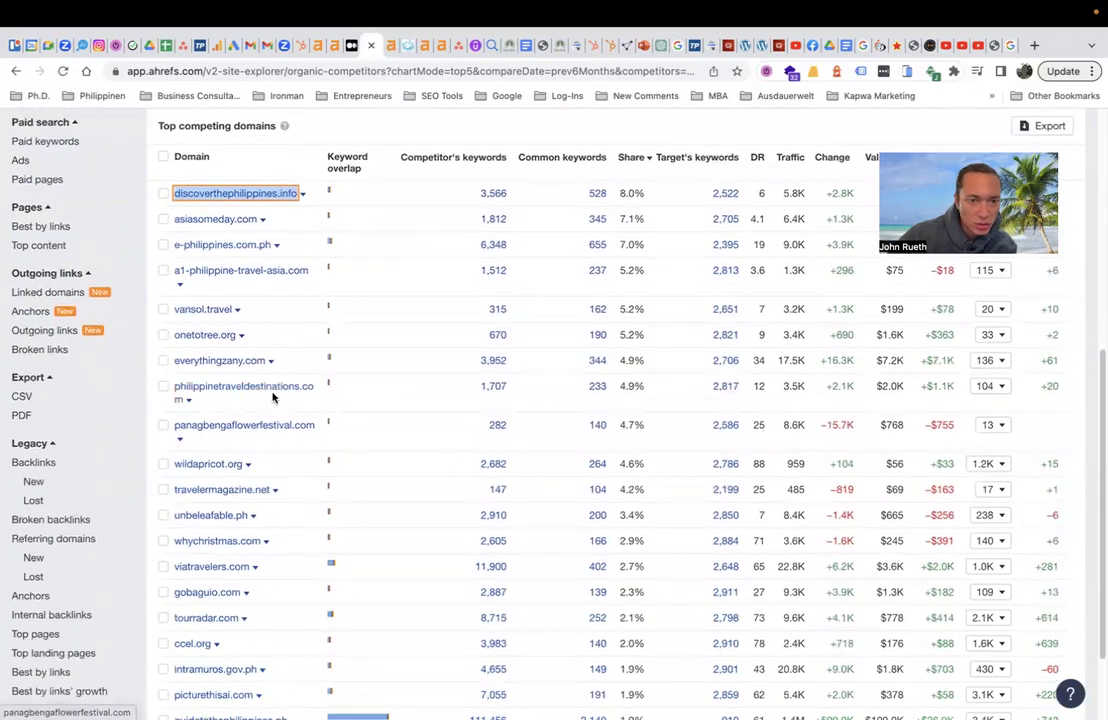
scroll(272, 398, "up", 5)
scroll(272, 398, "down", 7)
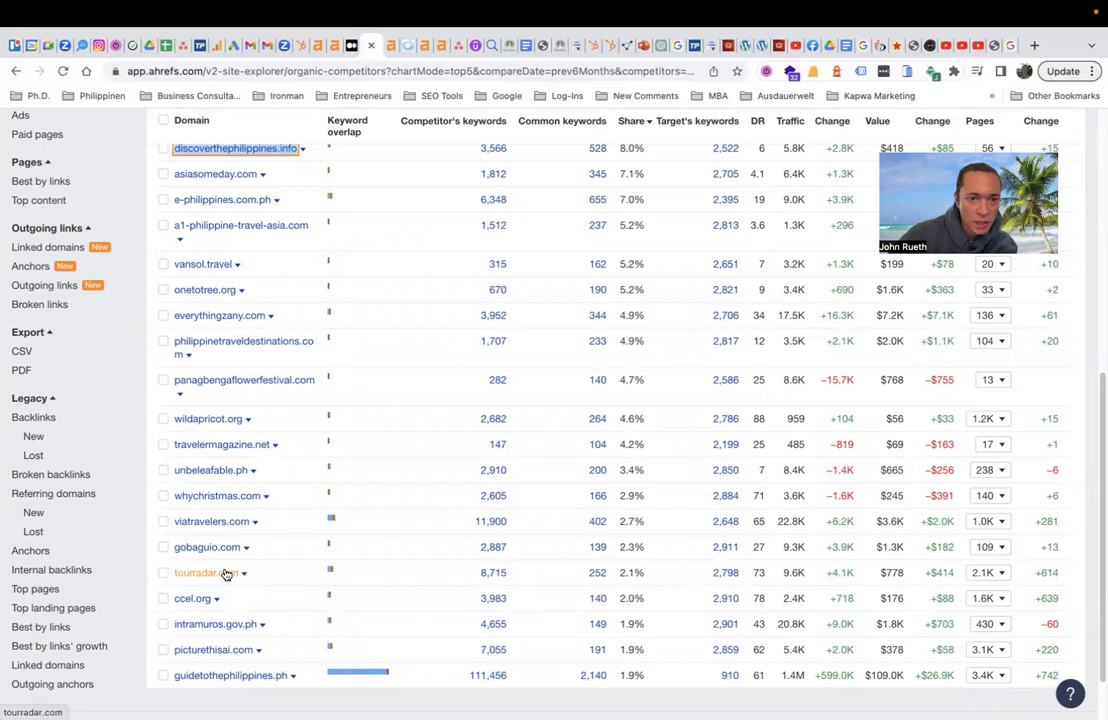
scroll(226, 572, "up", 4)
scroll(227, 450, "down", 2)
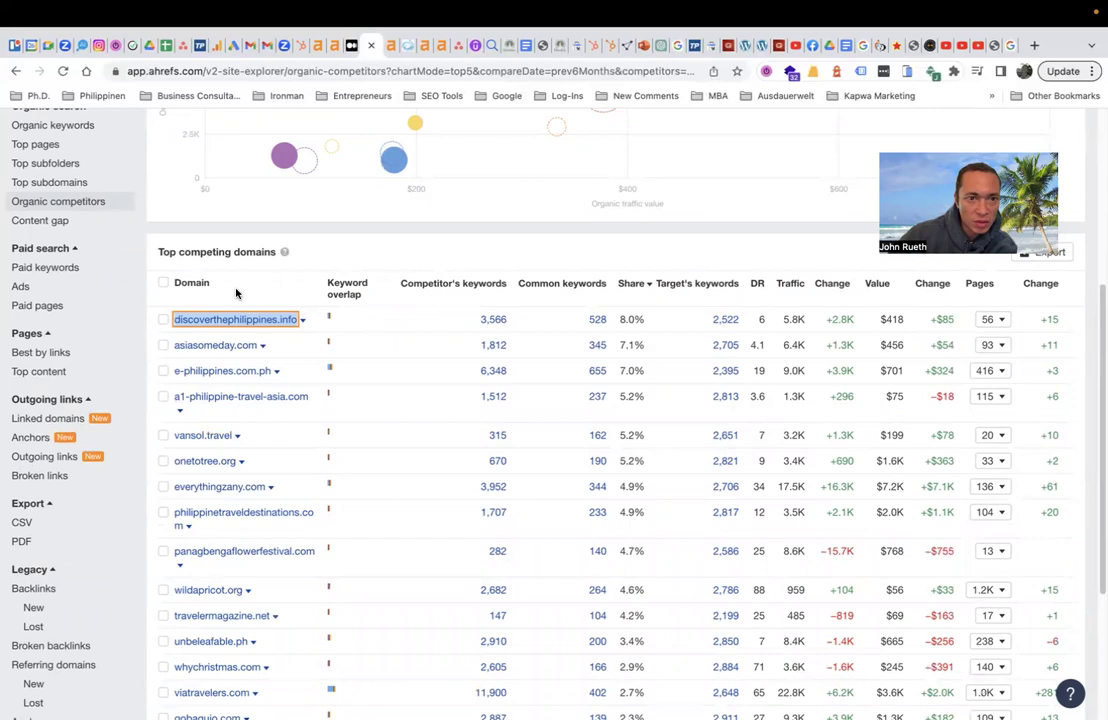
right_click(224, 378)
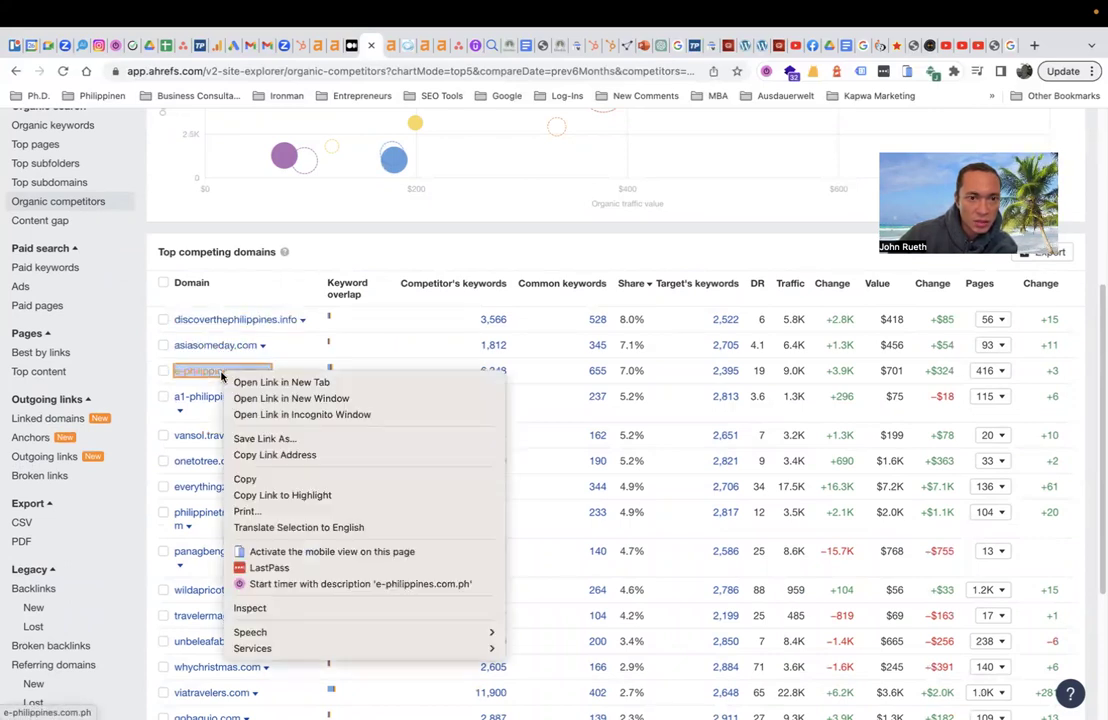
left_click(280, 455)
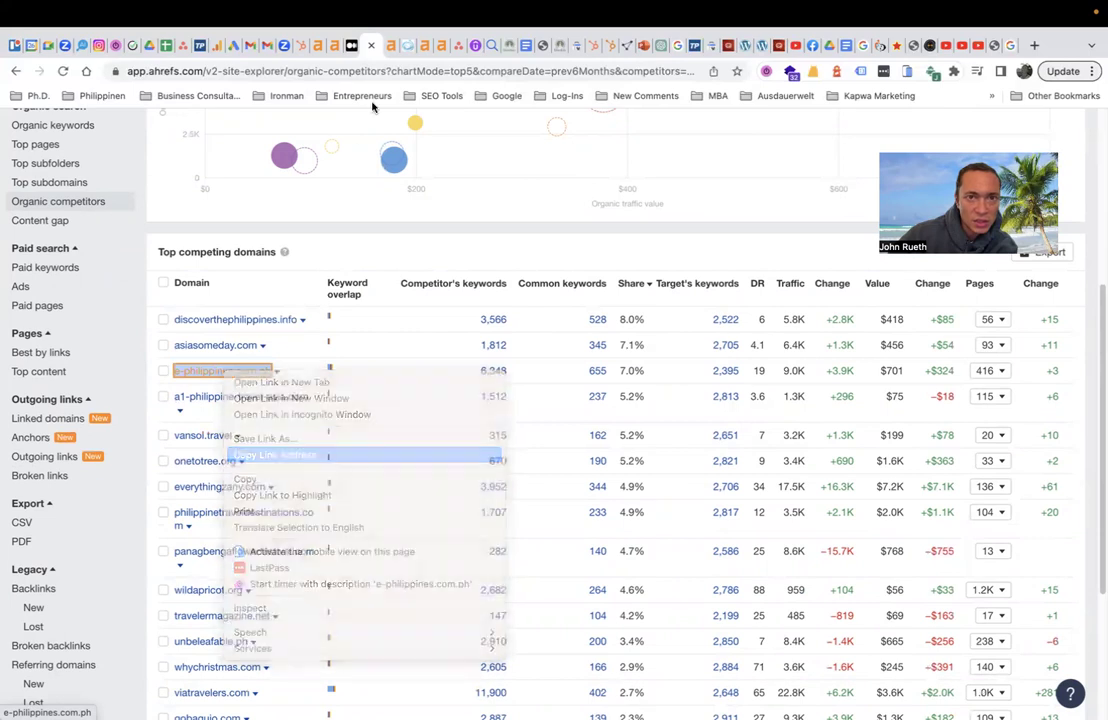
left_click(388, 45)
left_click(347, 312)
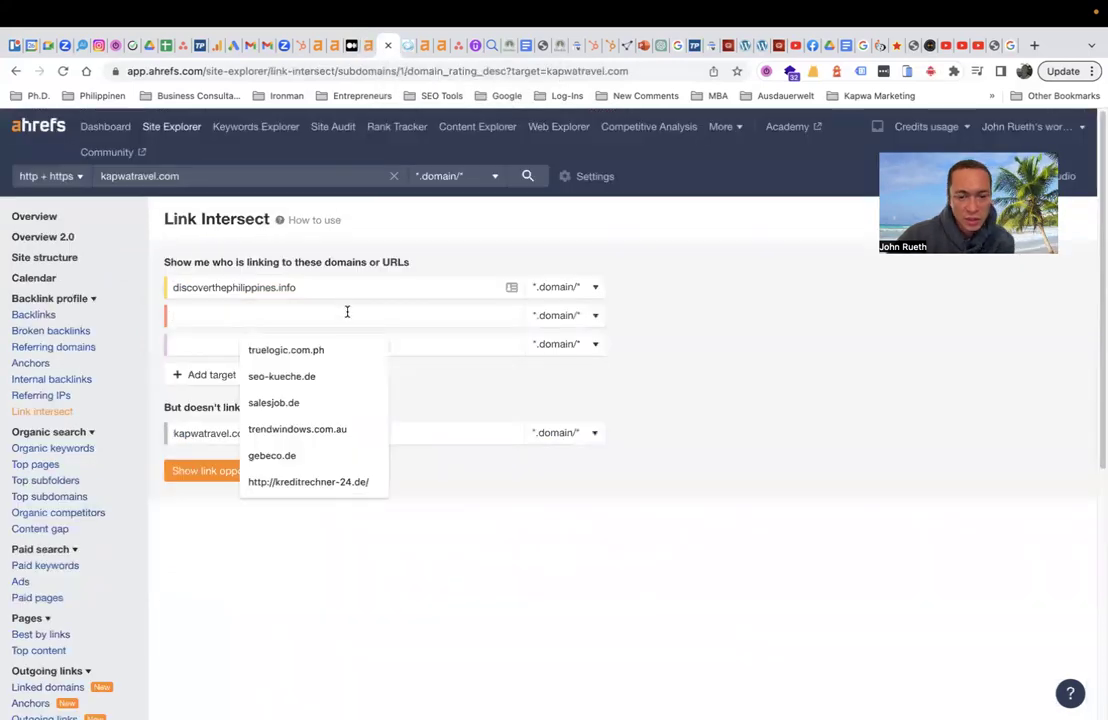
key("super+v")
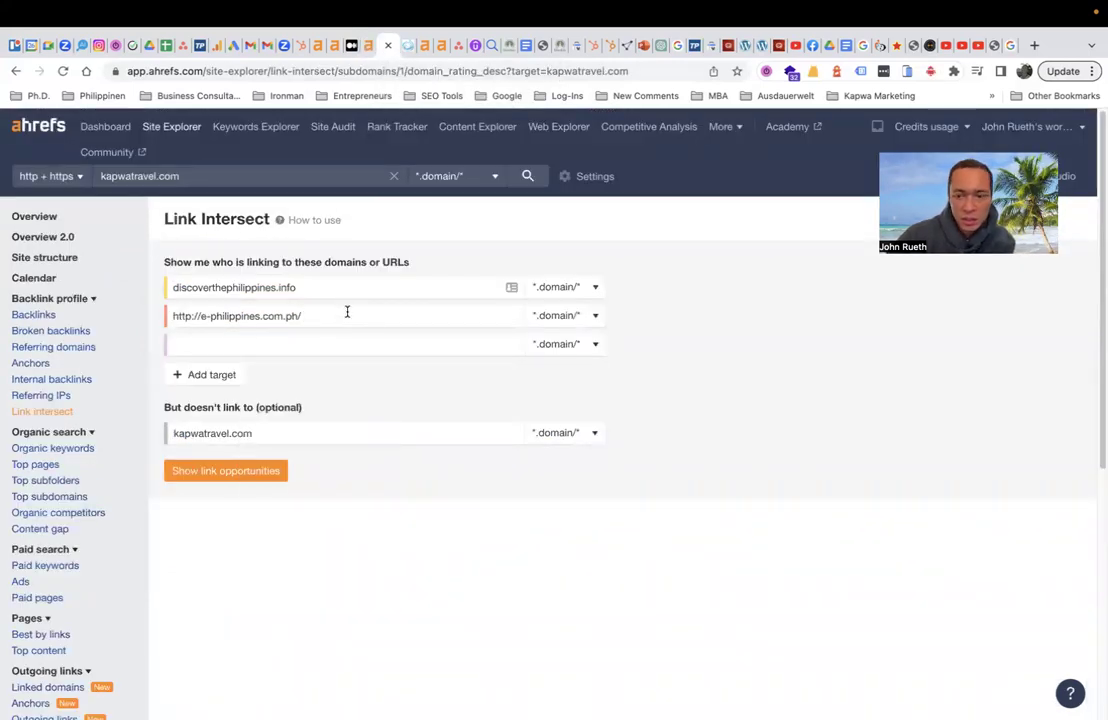
key("BackSpace")
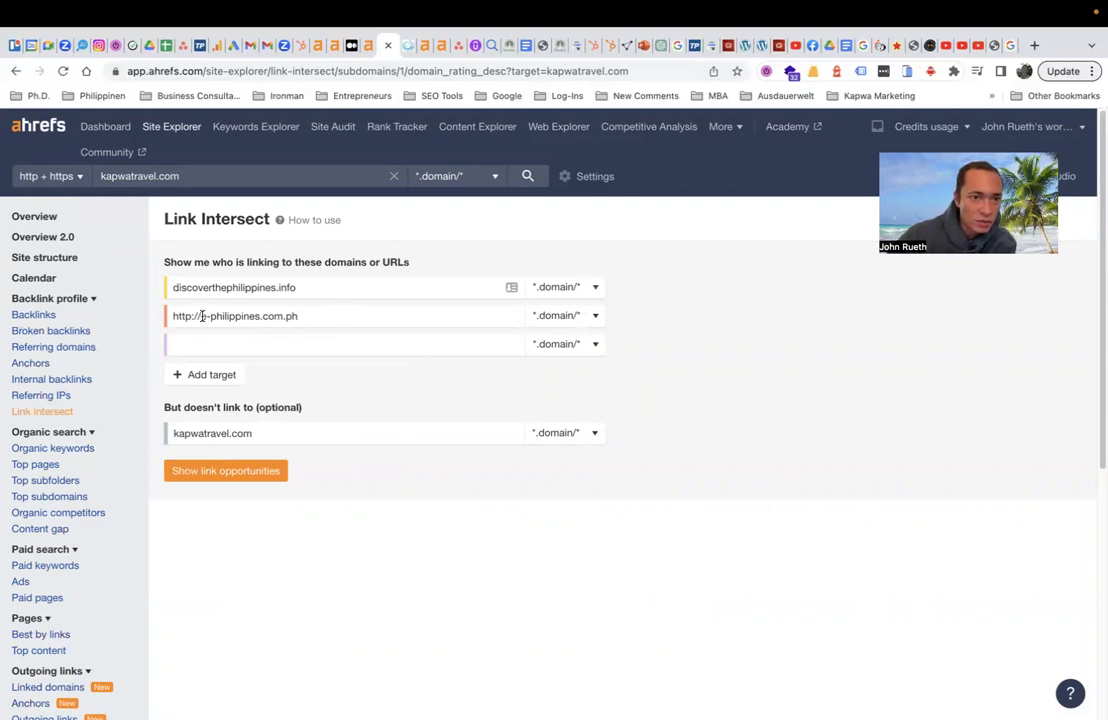
left_click_drag(205, 316, 172, 316)
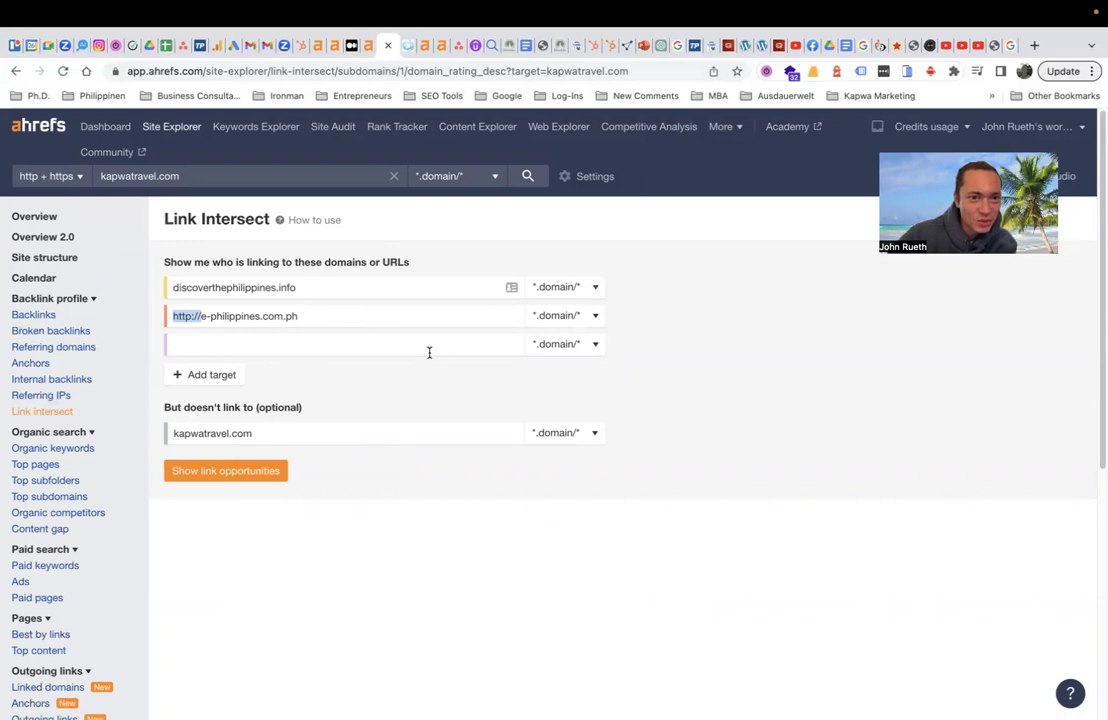
key("BackSpace")
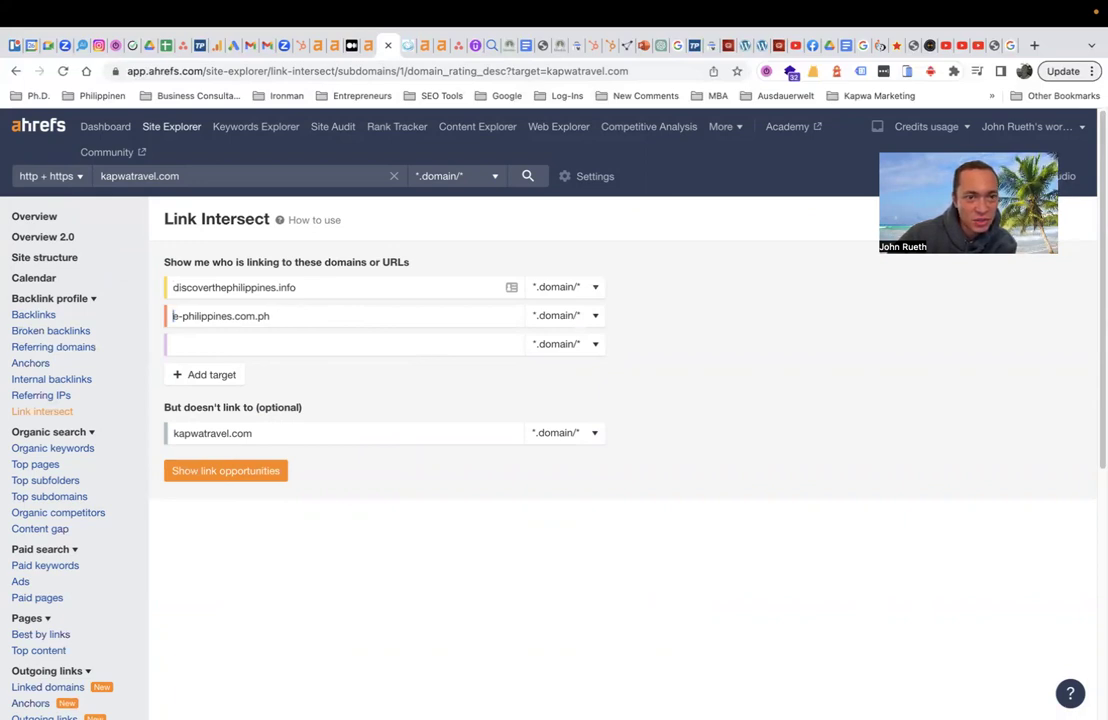
Paste philippinetraveldestinations.com as the trimmed third target and show link opportunities, yielding 902 domains.
left_click(368, 52)
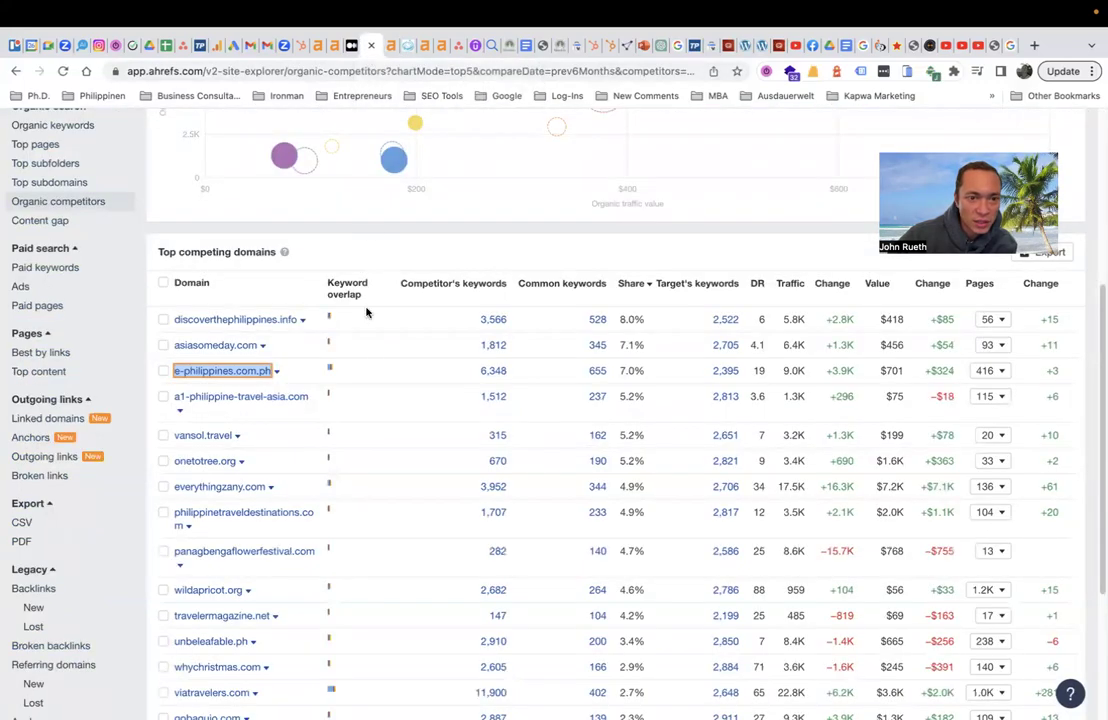
right_click(257, 520)
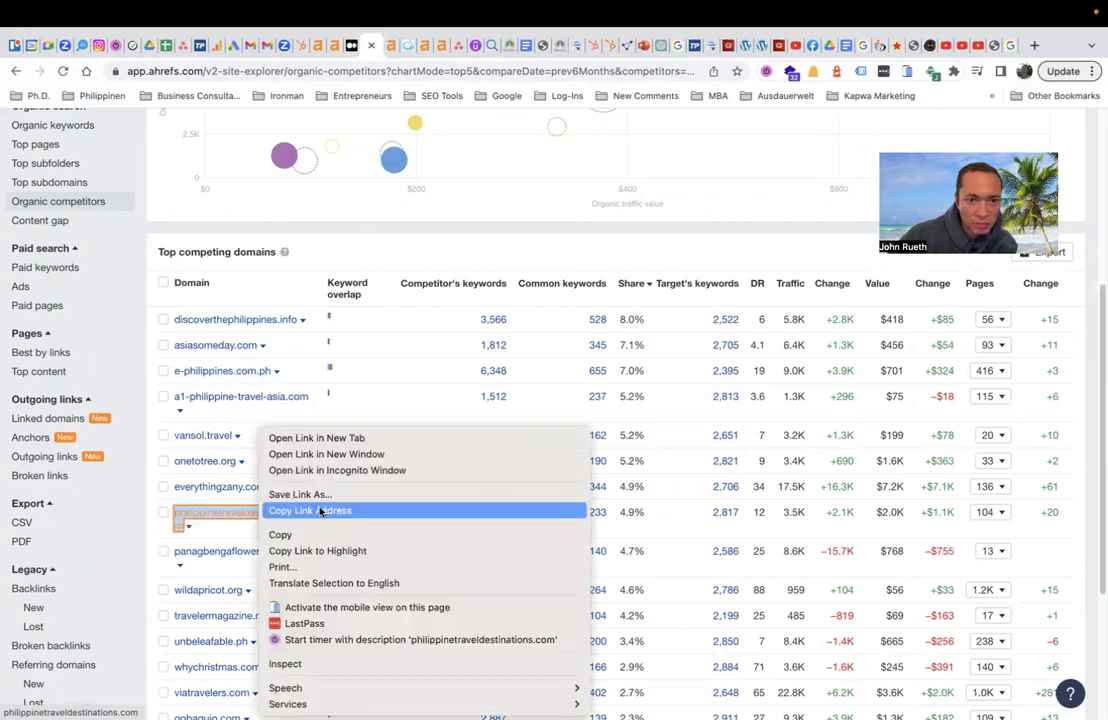
left_click(320, 511)
left_click(390, 45)
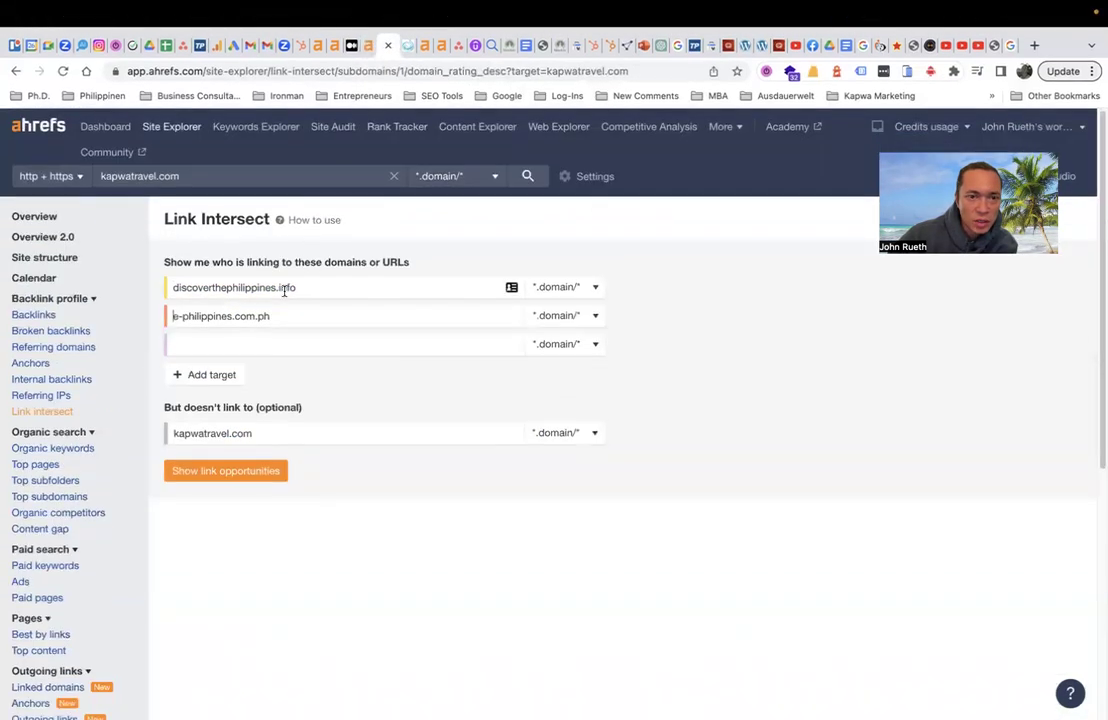
left_click(298, 344)
key("ctrl+v")
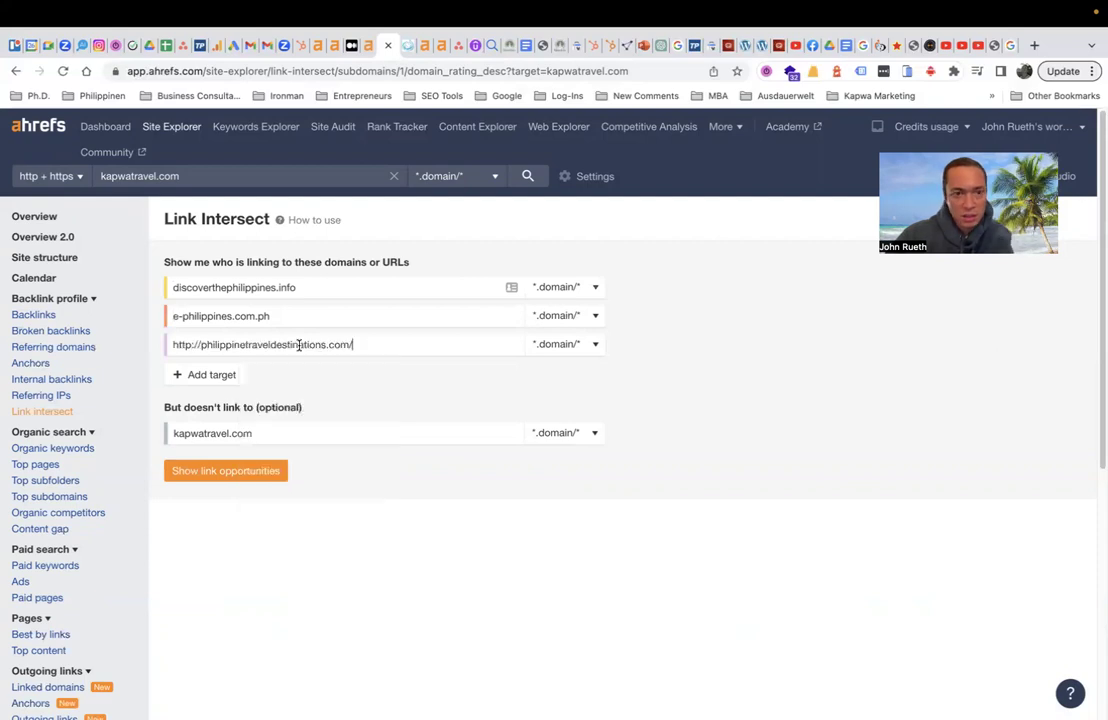
key("BackSpace")
left_click_drag(200, 344, 143, 346)
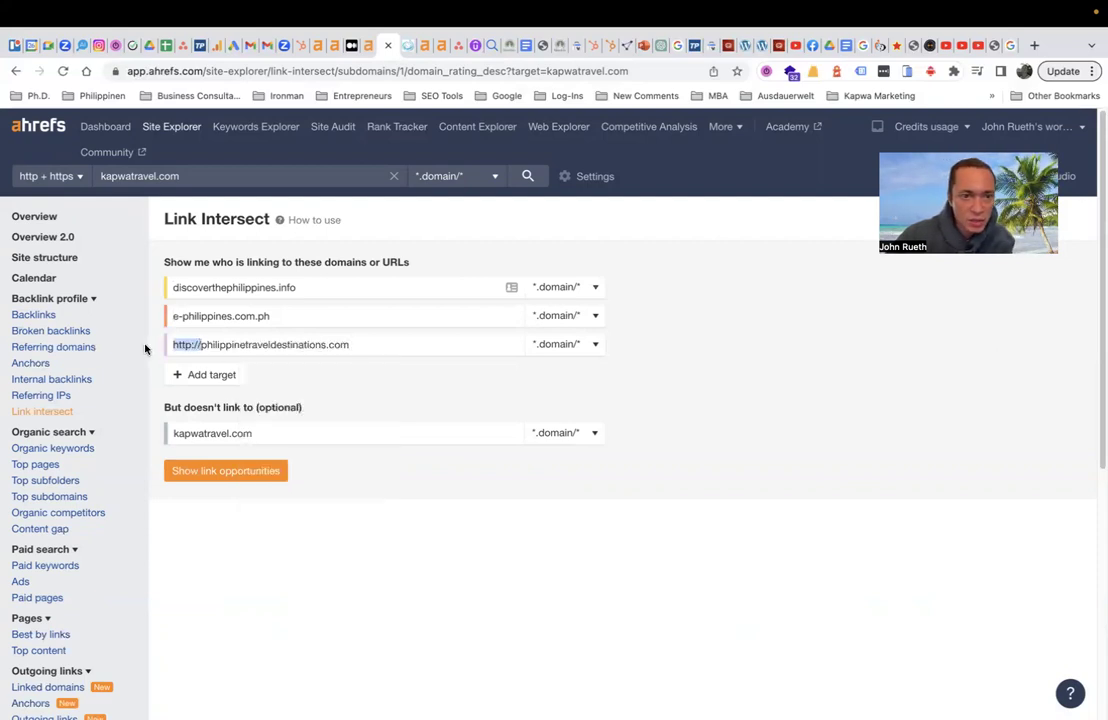
key("BackSpace")
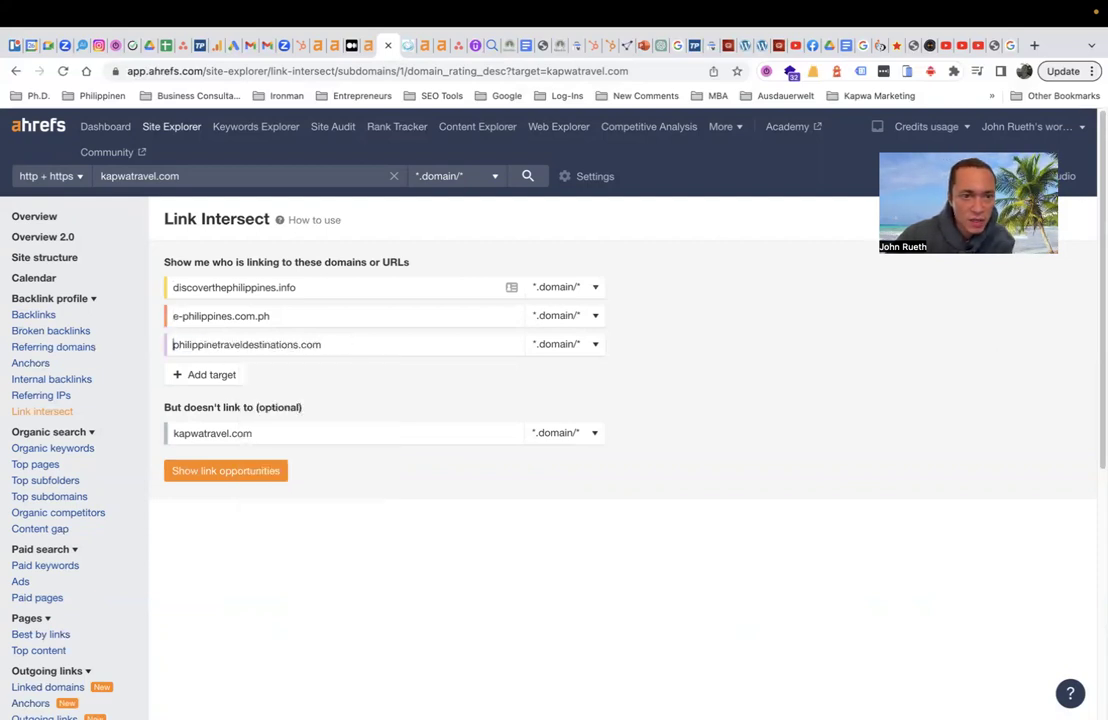
left_click(253, 476)
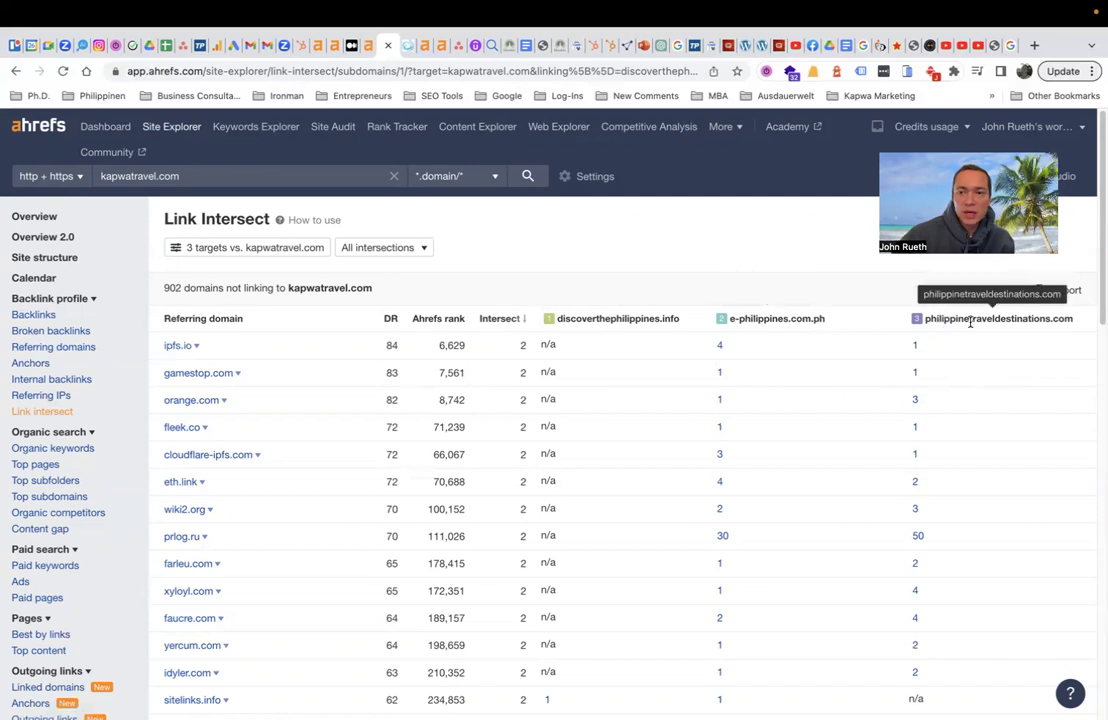
Expand ipfs.io's backlinks to e-philippines.com.ph in the Link Intersect results.
left_click(731, 352)
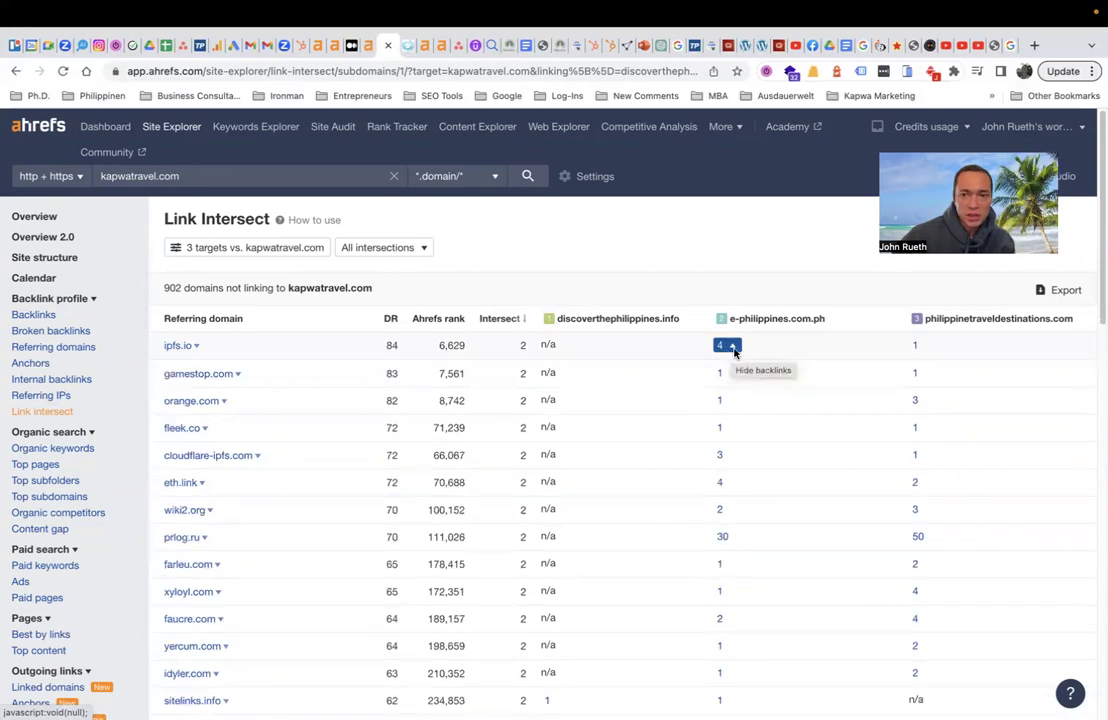
left_click(731, 349)
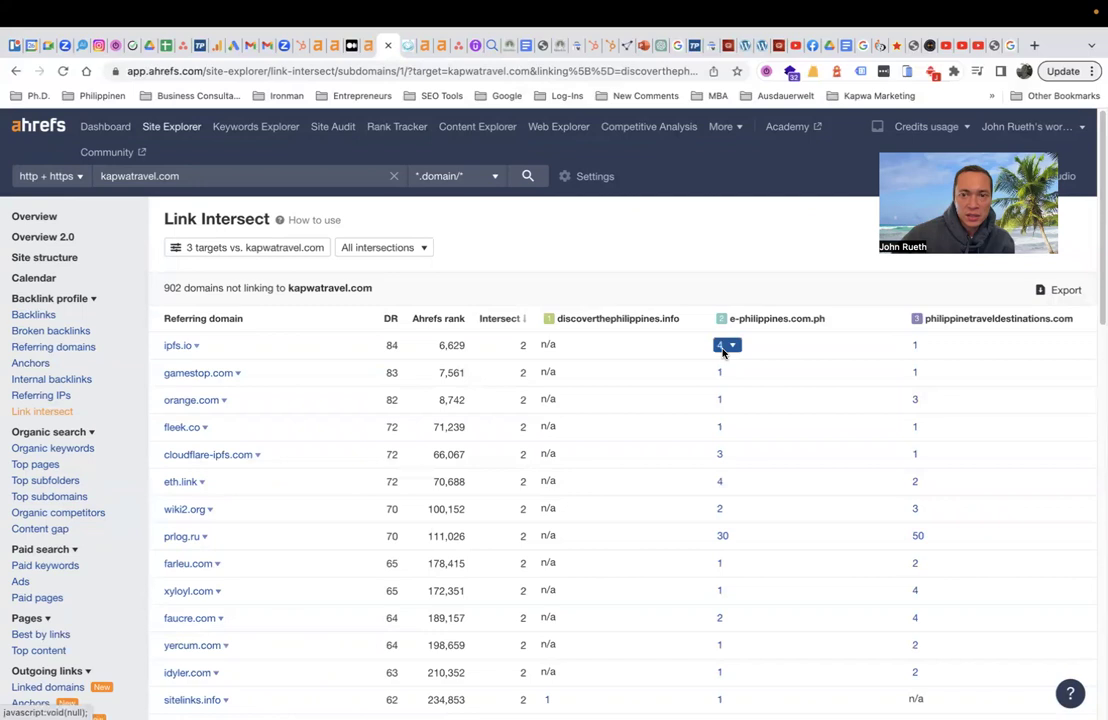
left_click(729, 350)
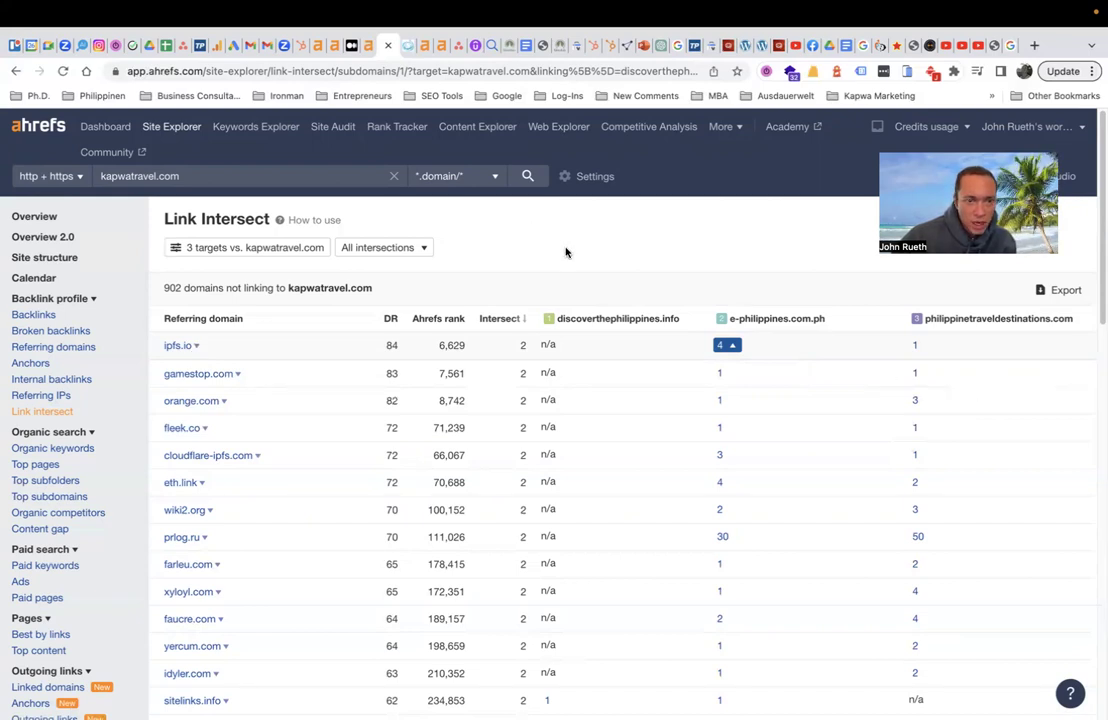
Expand starcourts.com's backlink and open its 'Internet Marketing Strategies' referring page in a new tab.
scroll(505, 408, "down", 3)
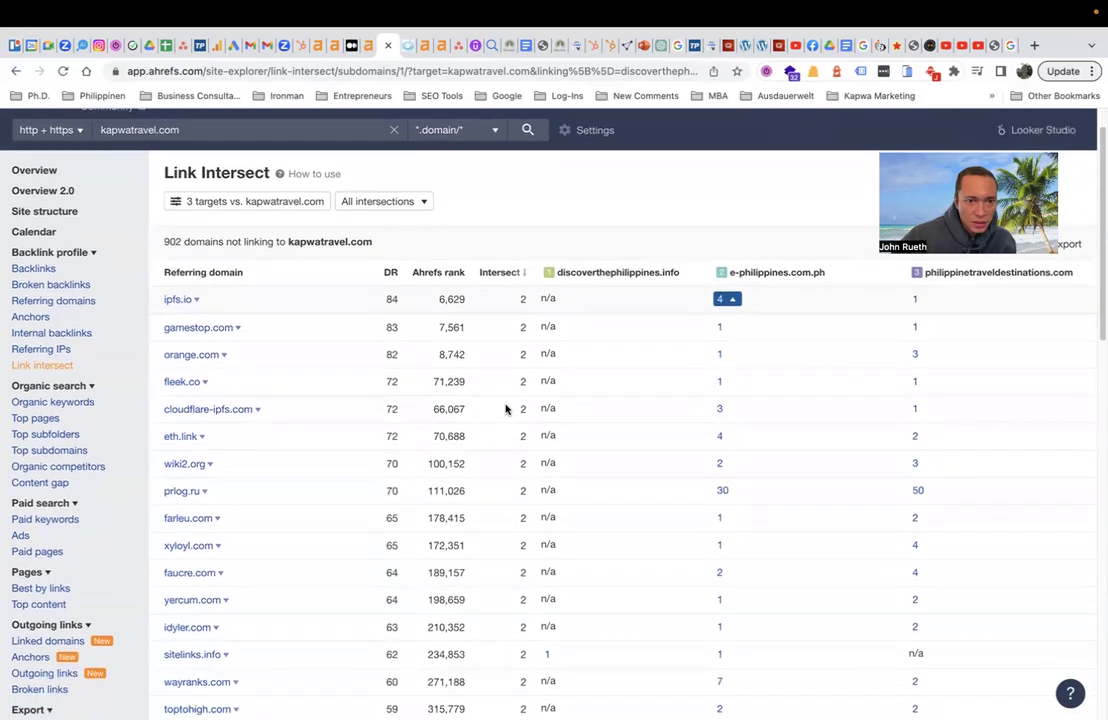
scroll(505, 408, "down", 2)
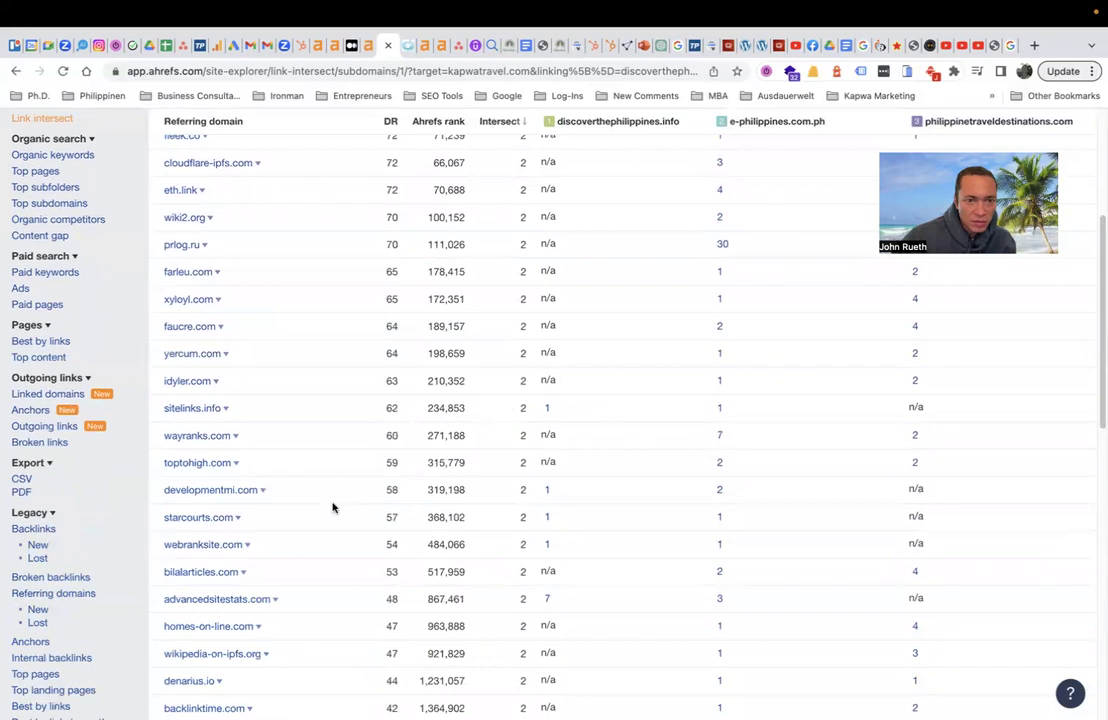
left_click(728, 518)
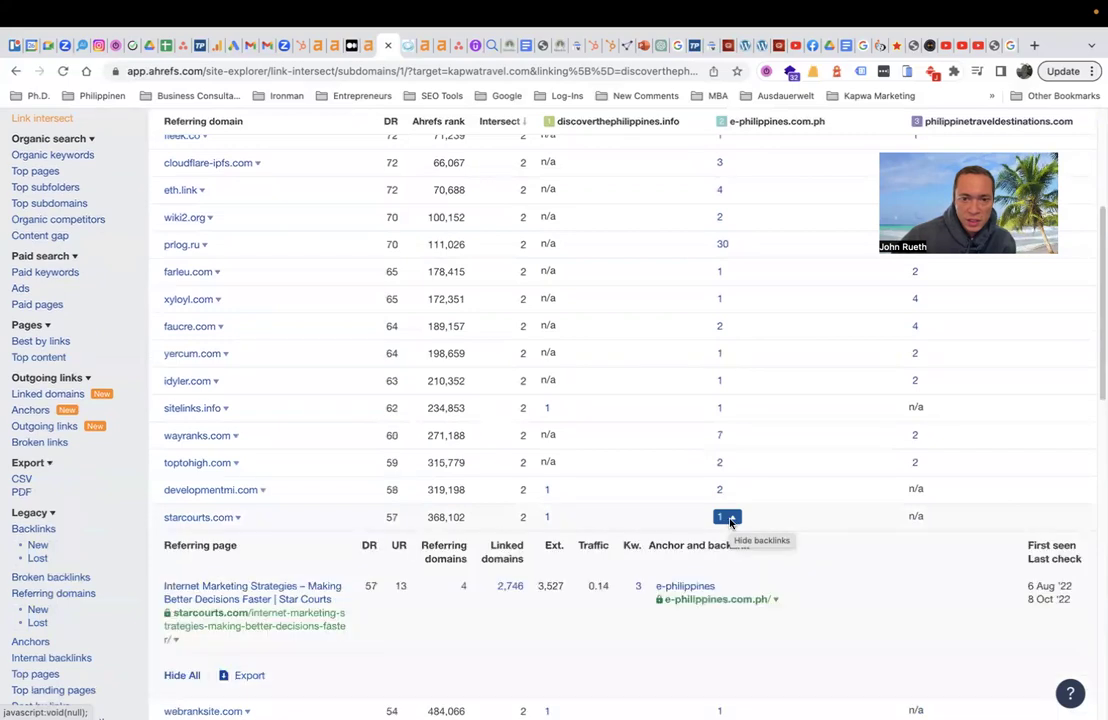
right_click(318, 622)
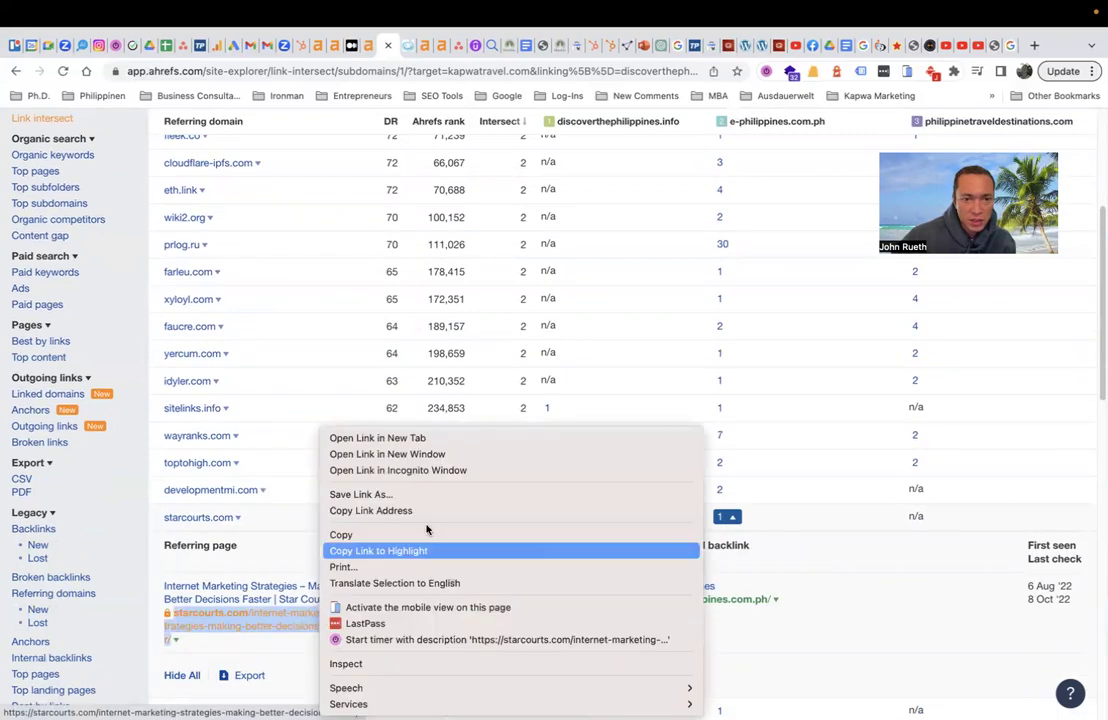
left_click(445, 437)
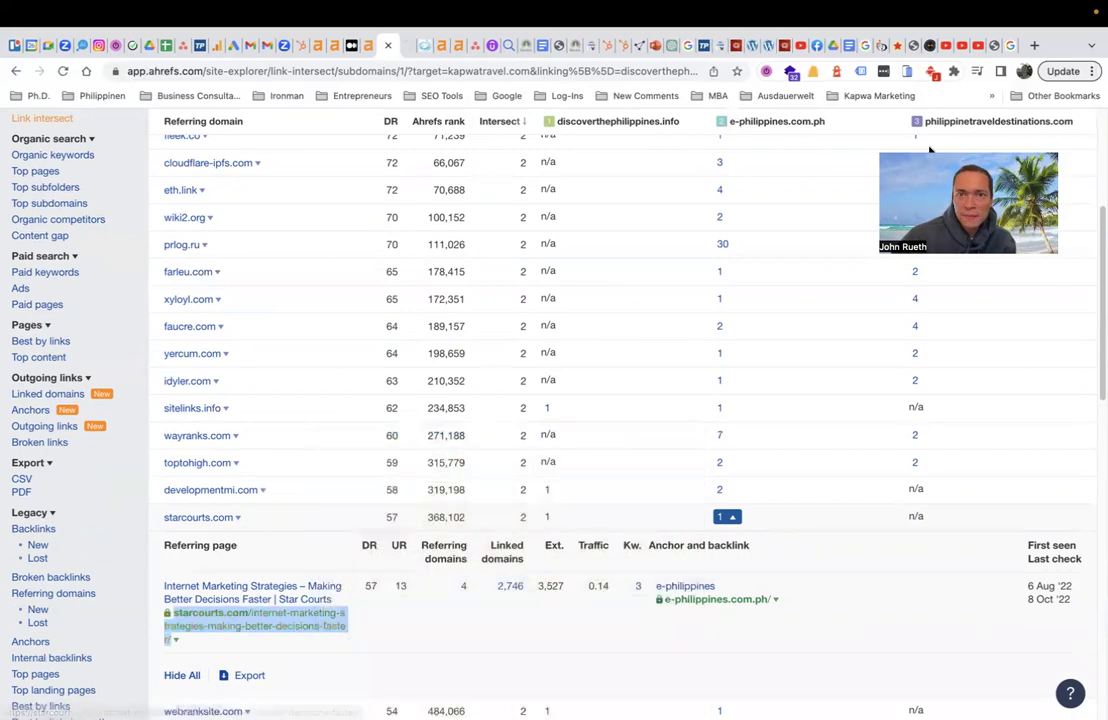
Read the starcourts.com 'Internet Marketing Strategies' article down to its closing list of site links.
left_click(407, 45)
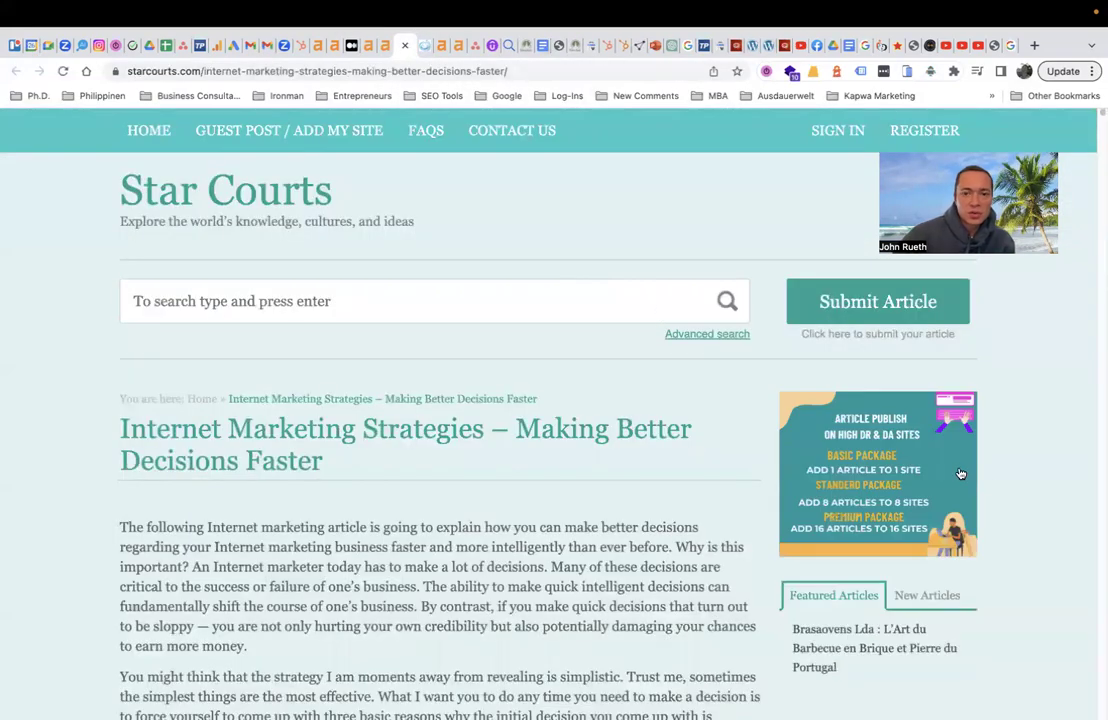
scroll(391, 450, "down", 10)
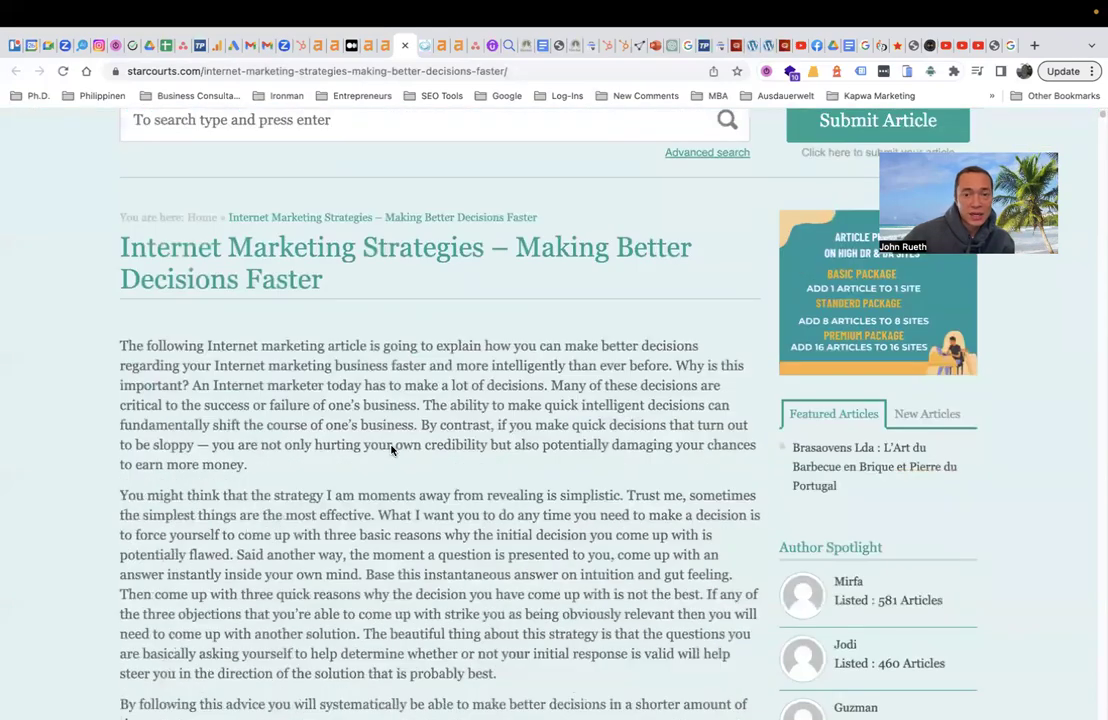
scroll(391, 450, "down", 1)
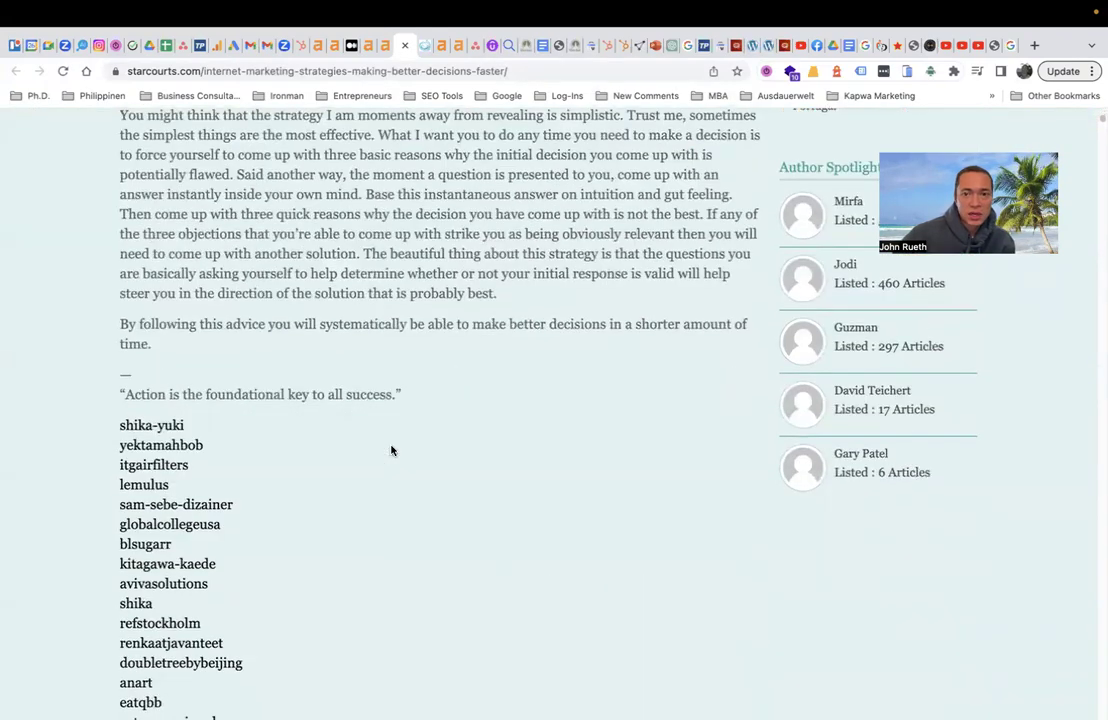
scroll(391, 450, "down", 2)
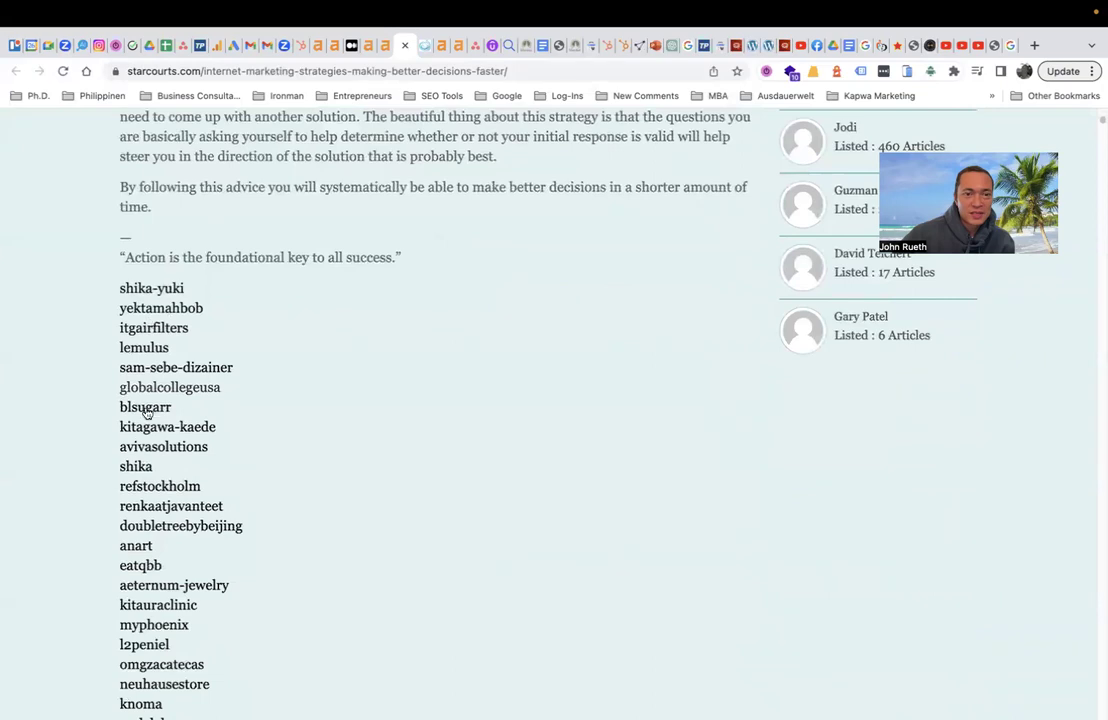
scroll(156, 495, "down", 3)
scroll(156, 520, "down", 5)
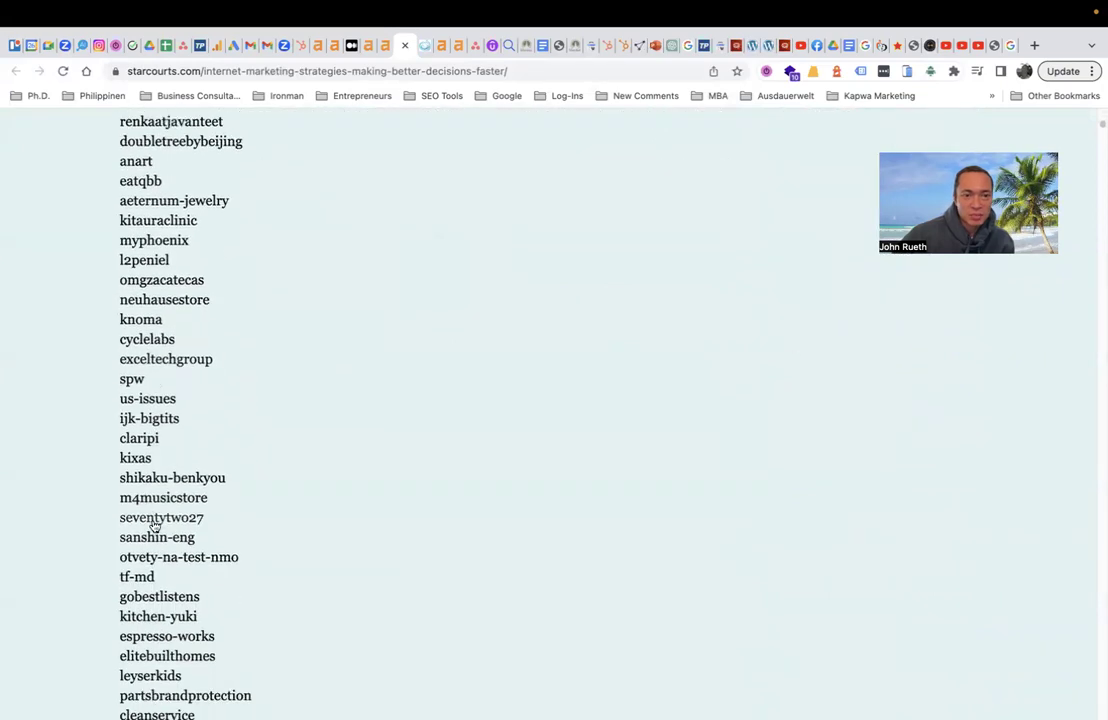
scroll(152, 547, "down", 20)
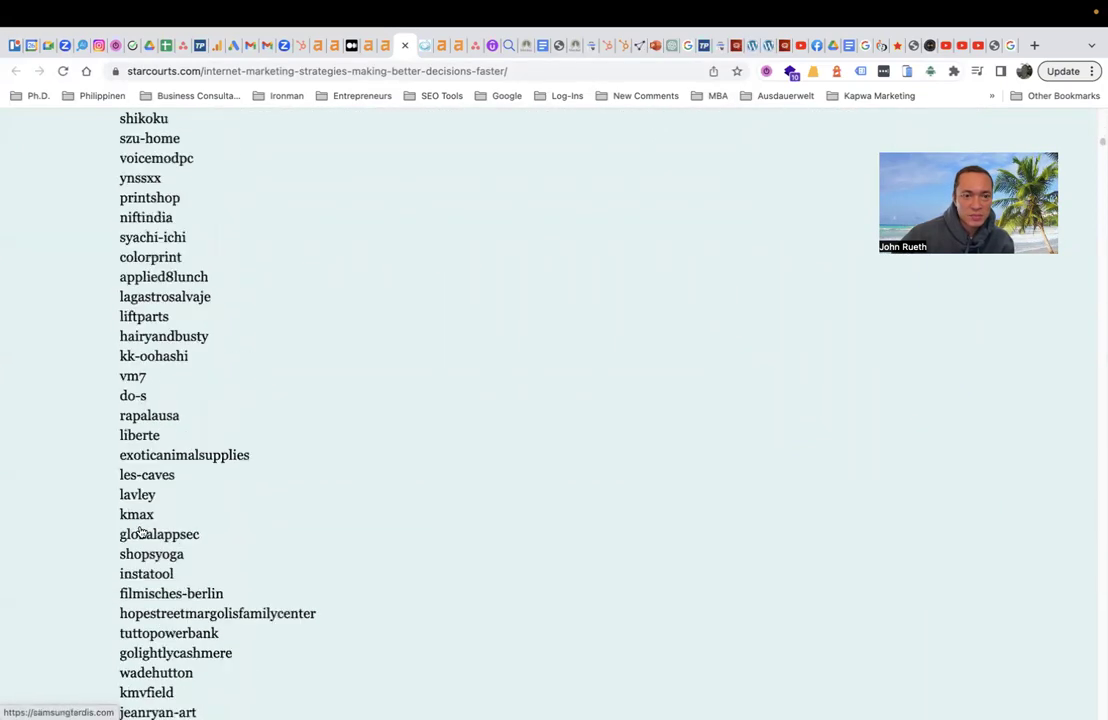
scroll(141, 540, "up", 20)
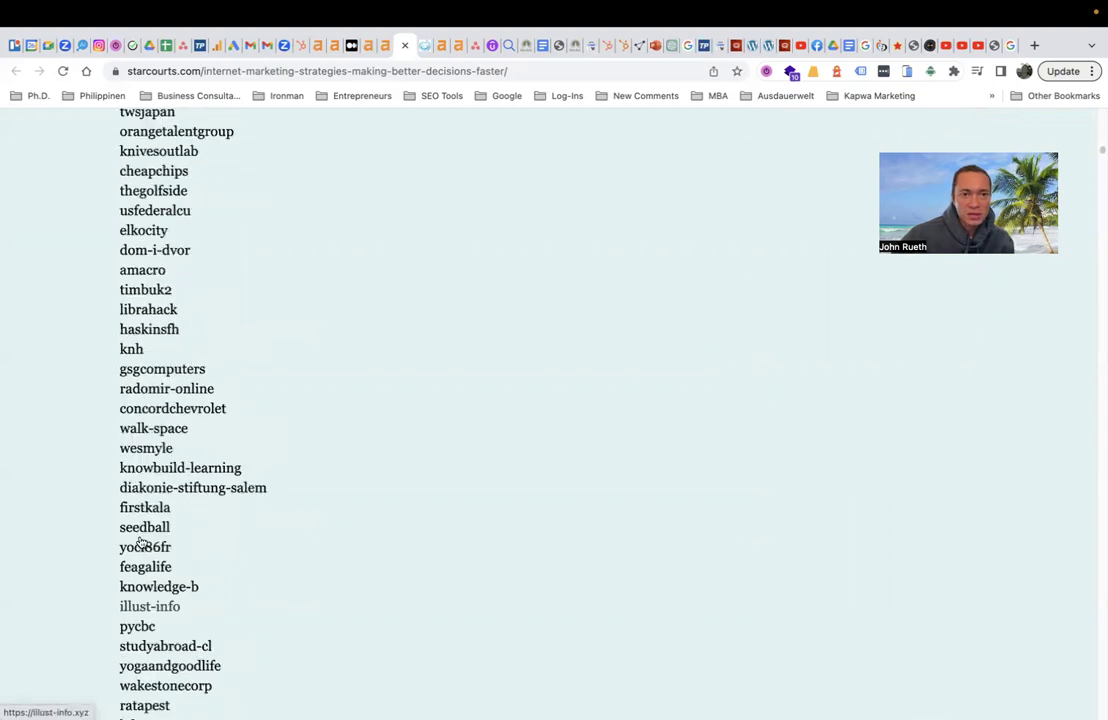
scroll(143, 488, "up", 5)
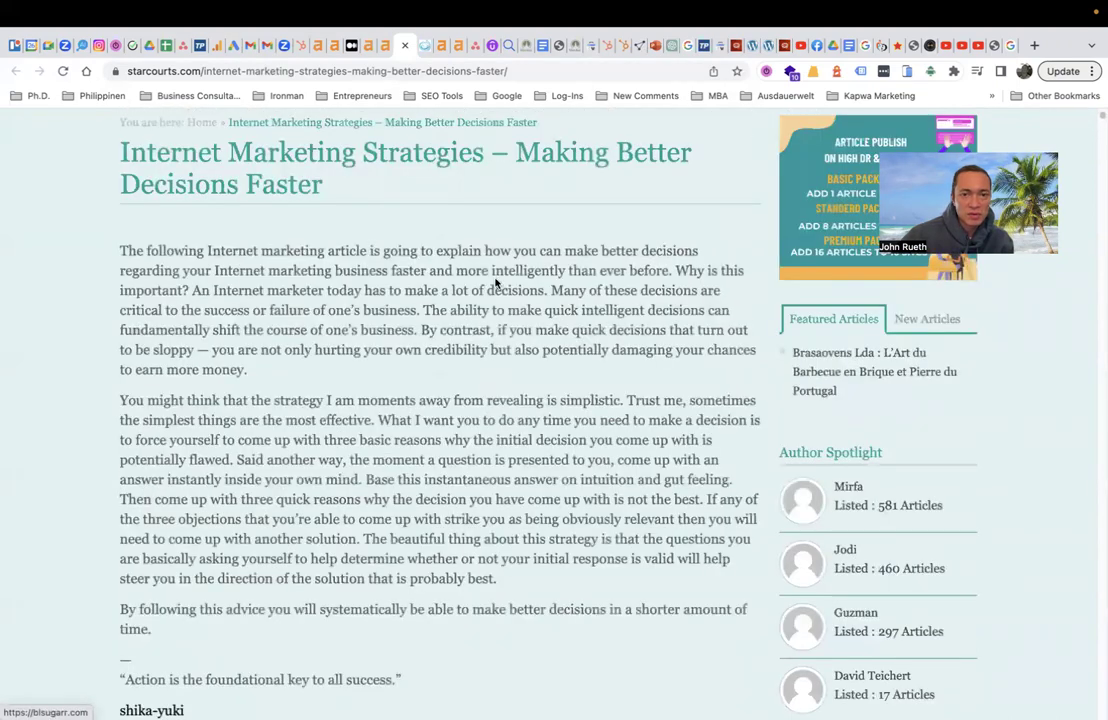
scroll(692, 173, "up", 2)
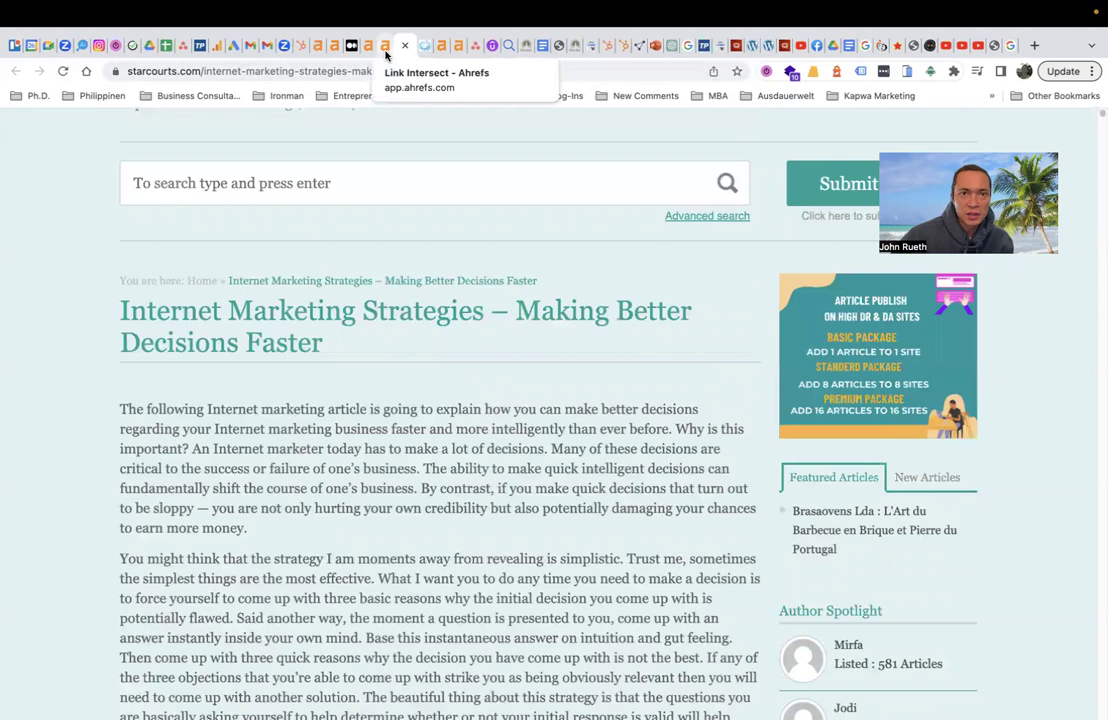
Back in the Link Intersect results, collapse the starcourts.com backlink details.
left_click(385, 50)
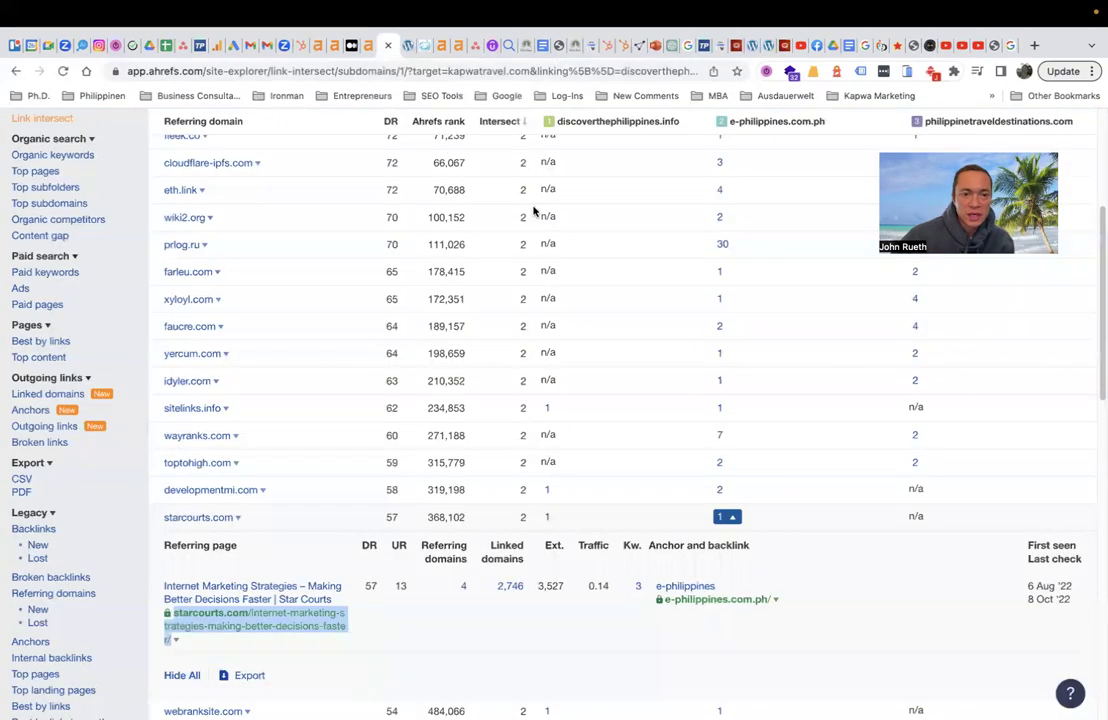
left_click(238, 518)
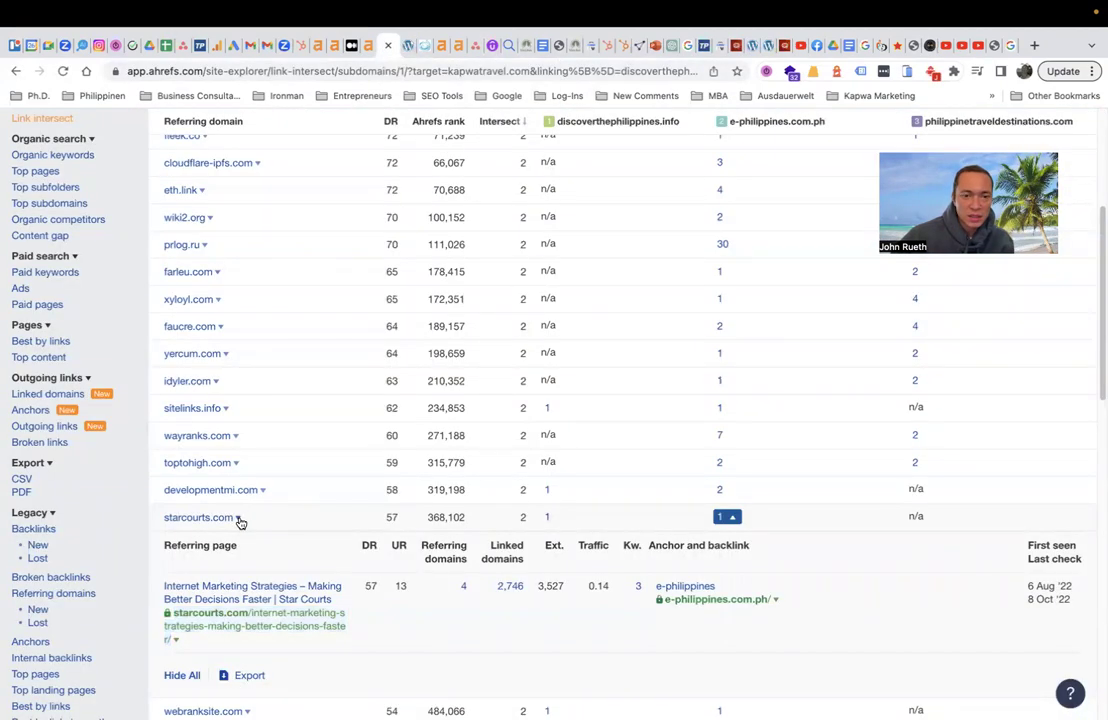
left_click(729, 518)
Scroll through all 50 referring domains on page 1, past en.wikipedia.org and blogger.com.
scroll(759, 391, "up", 5)
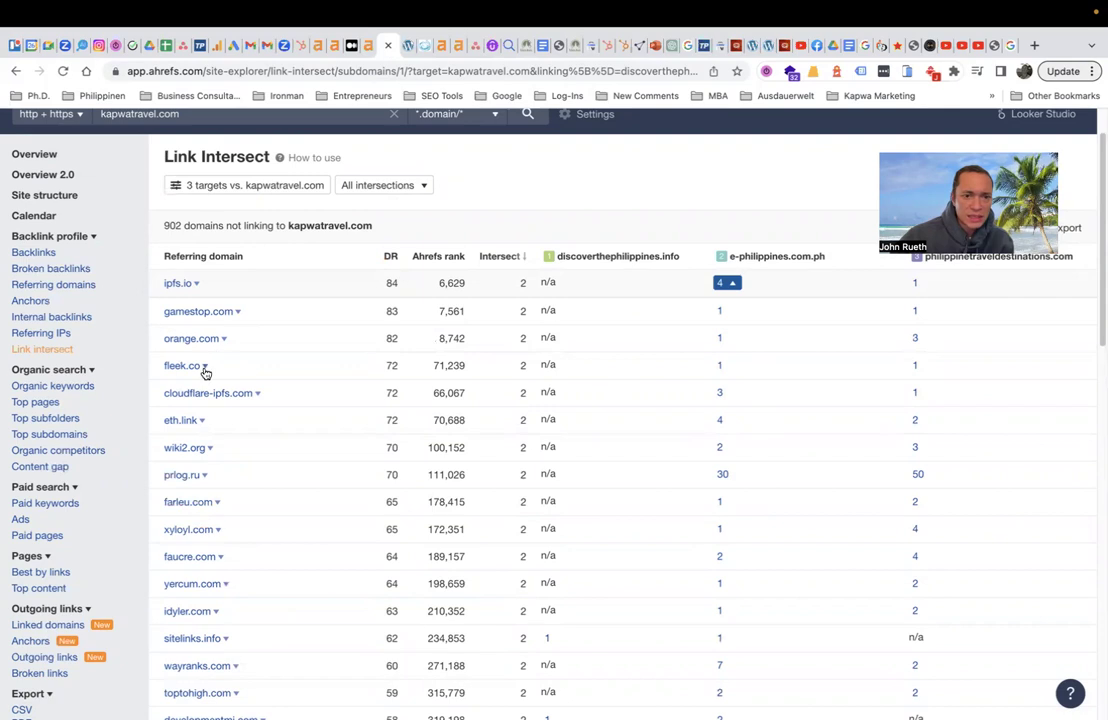
scroll(344, 470, "down", 5)
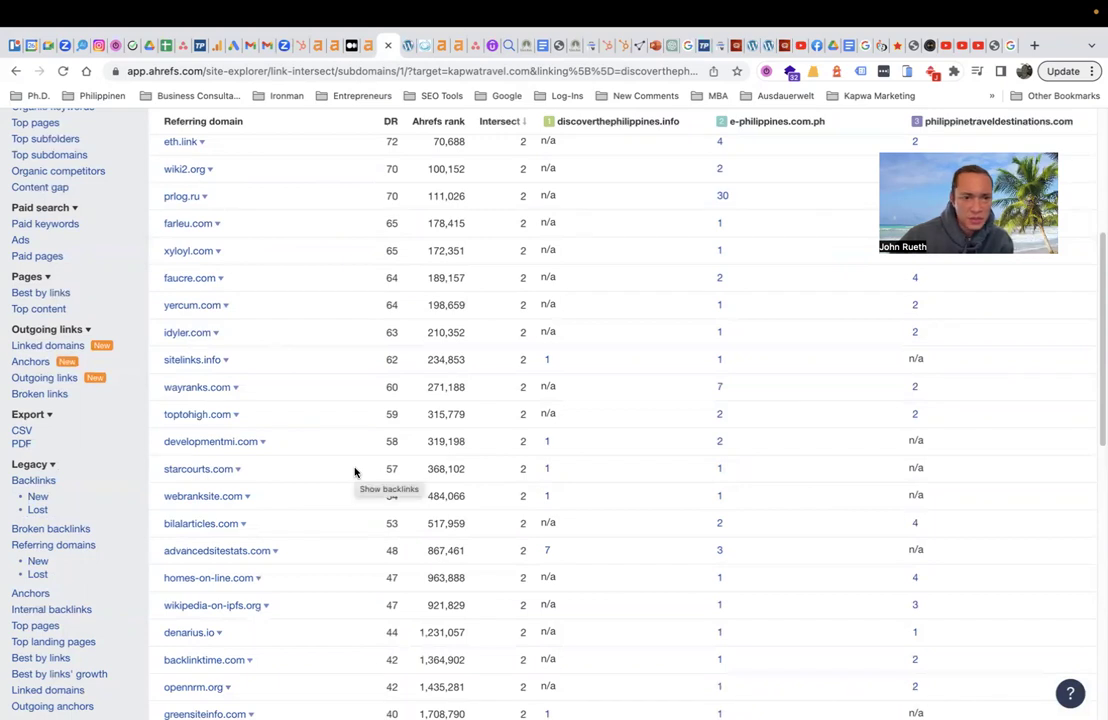
scroll(354, 472, "down", 4)
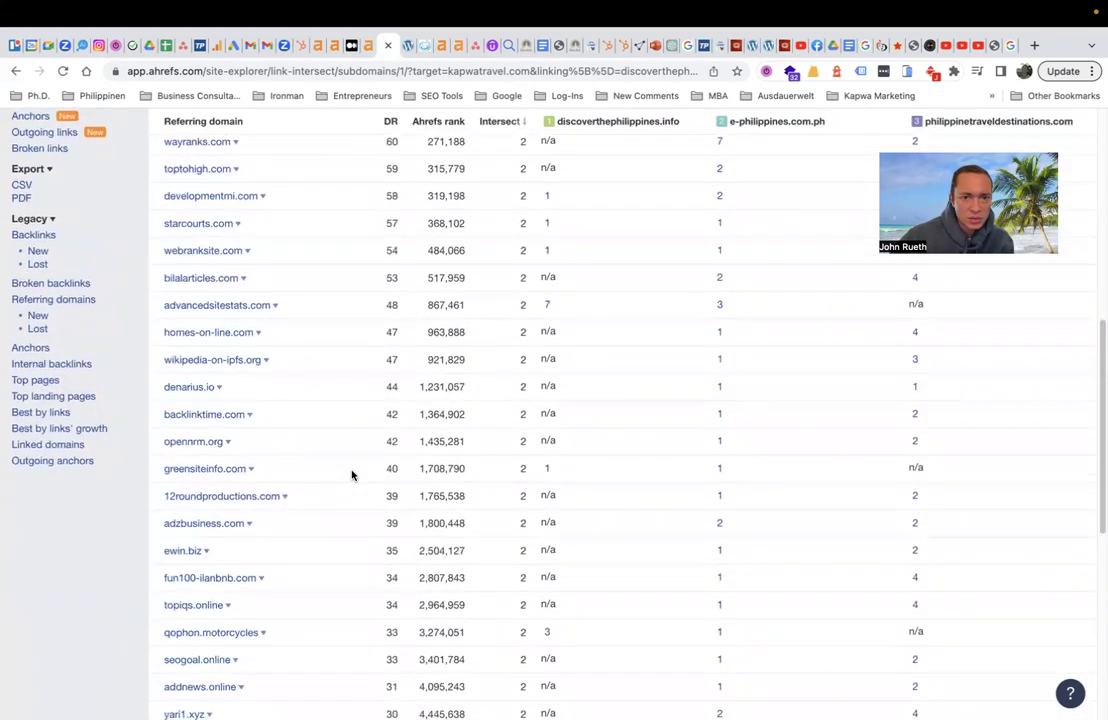
scroll(352, 475, "down", 2)
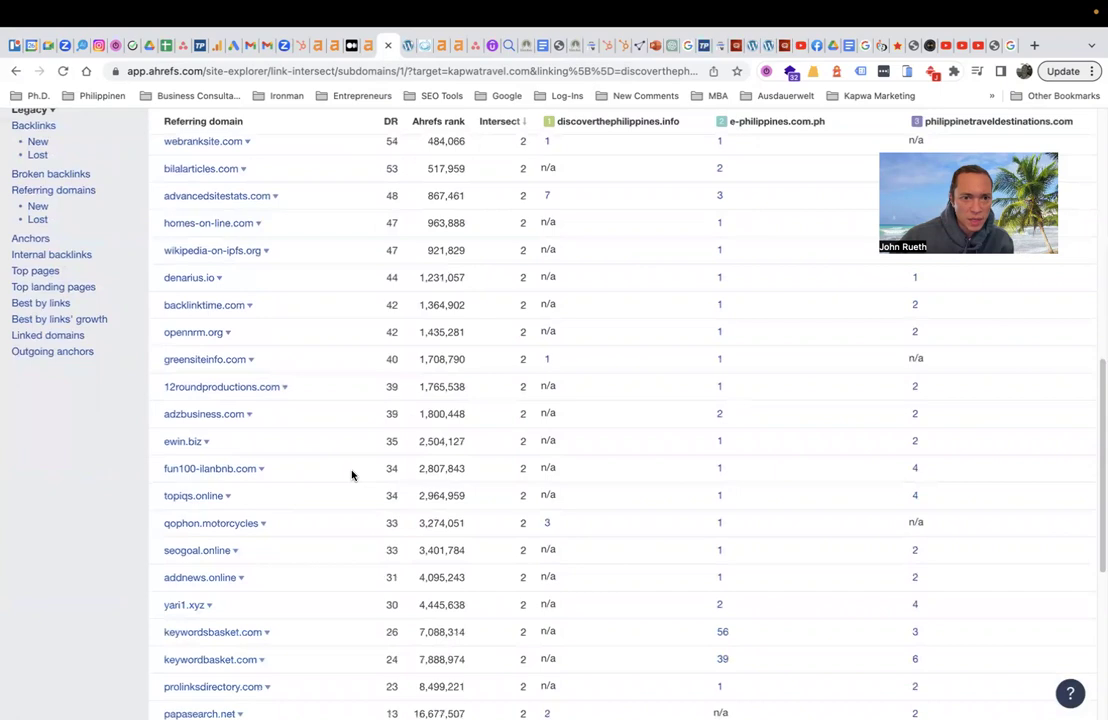
scroll(352, 475, "down", 3)
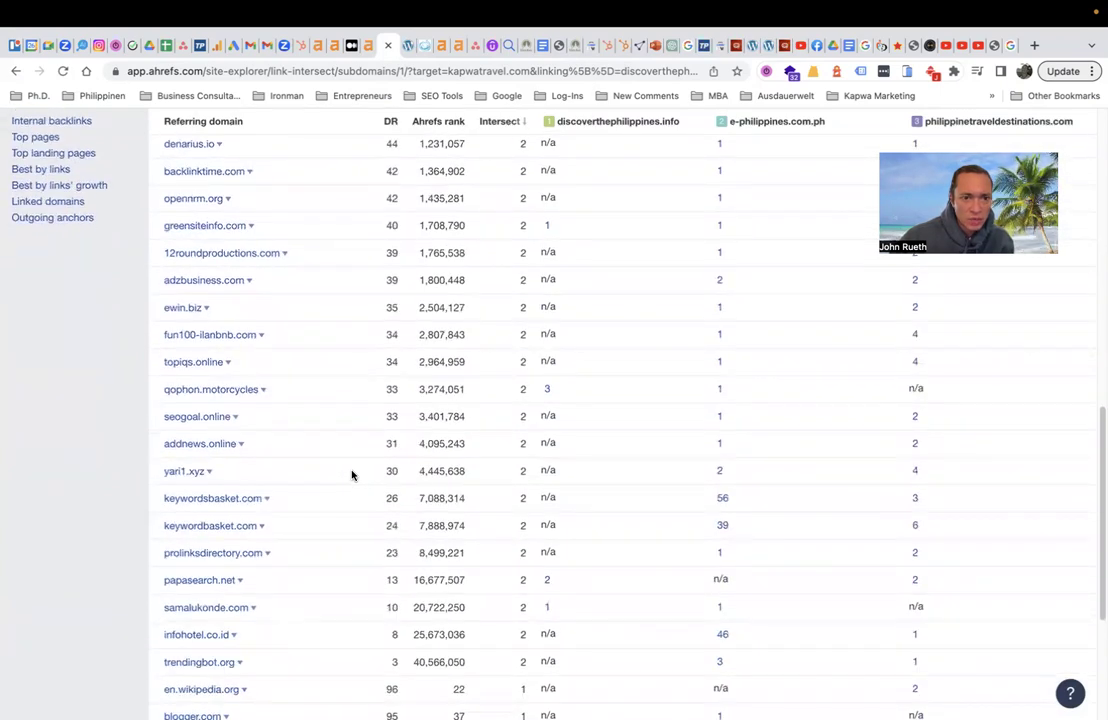
scroll(352, 475, "down", 5)
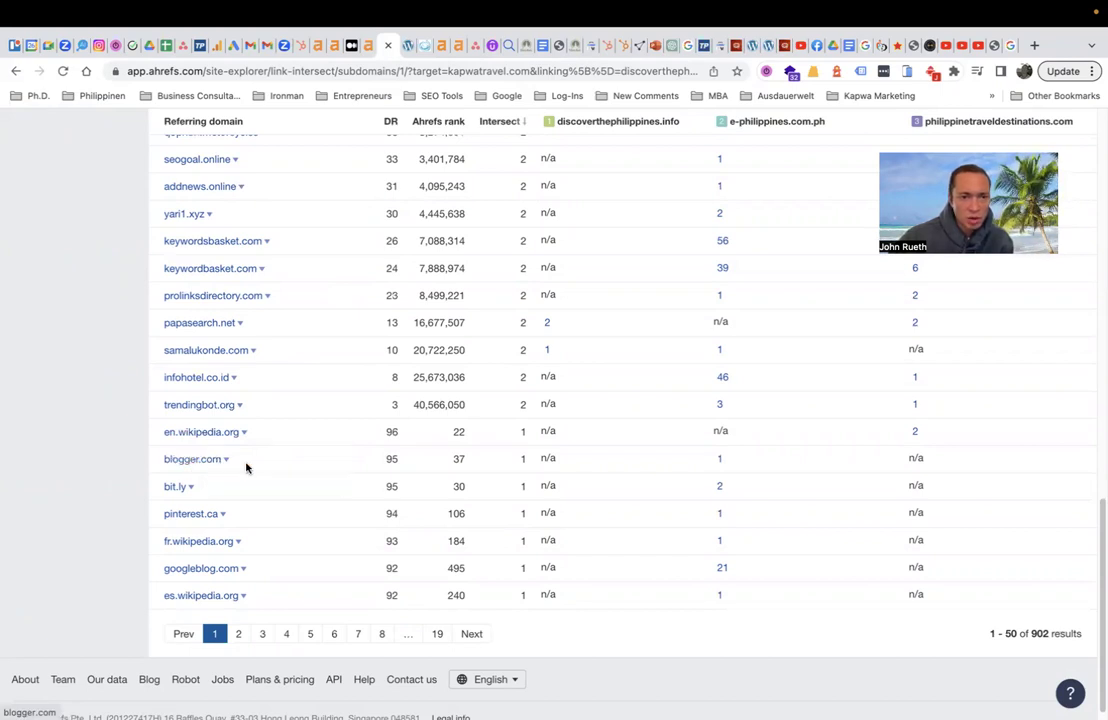
Go to page 2 of the results and scroll down to singaporeexpats.com.
left_click(239, 636)
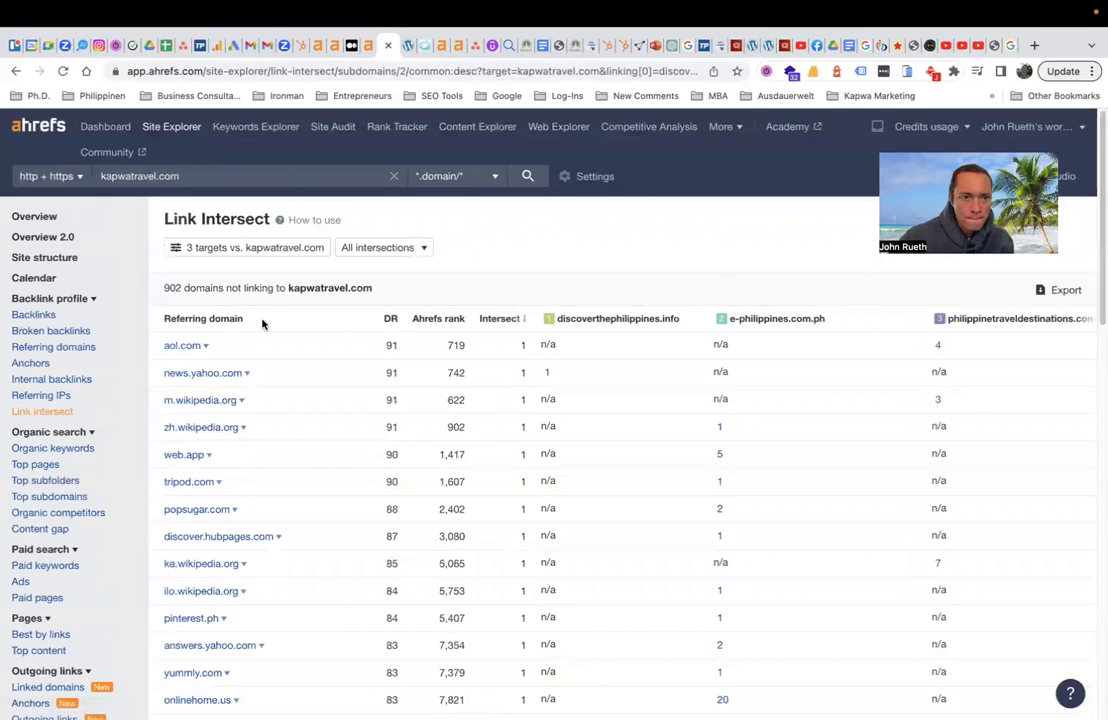
scroll(246, 330, "down", 5)
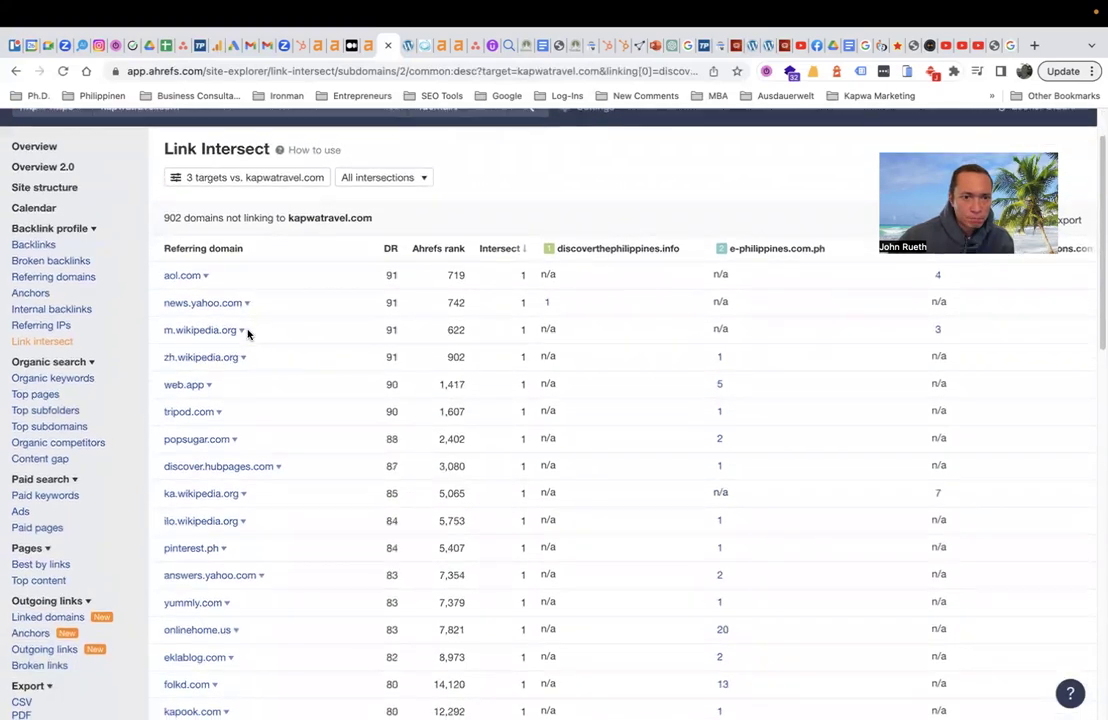
scroll(246, 324, "up", 1)
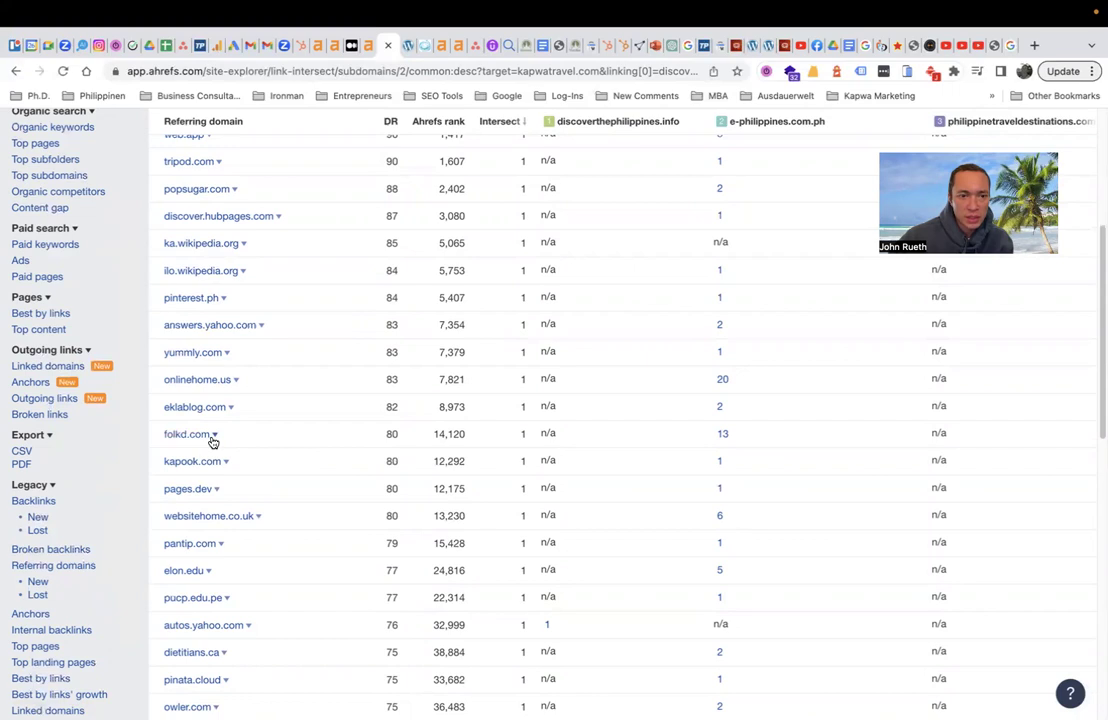
scroll(212, 441, "down", 5)
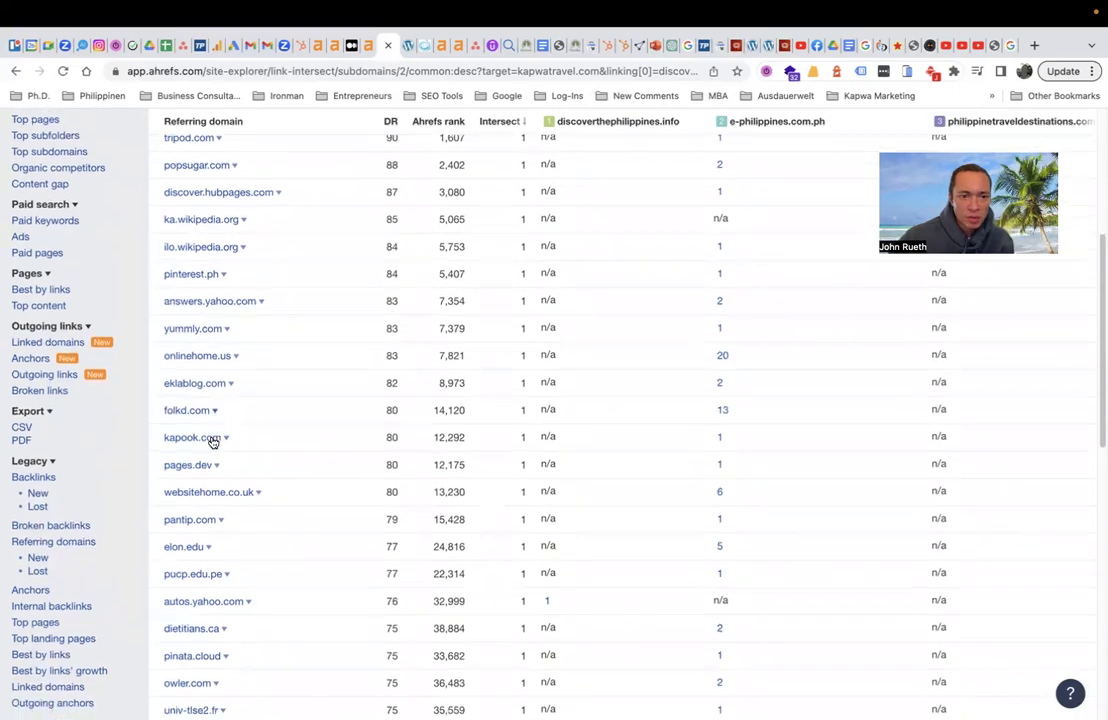
scroll(212, 441, "down", 3)
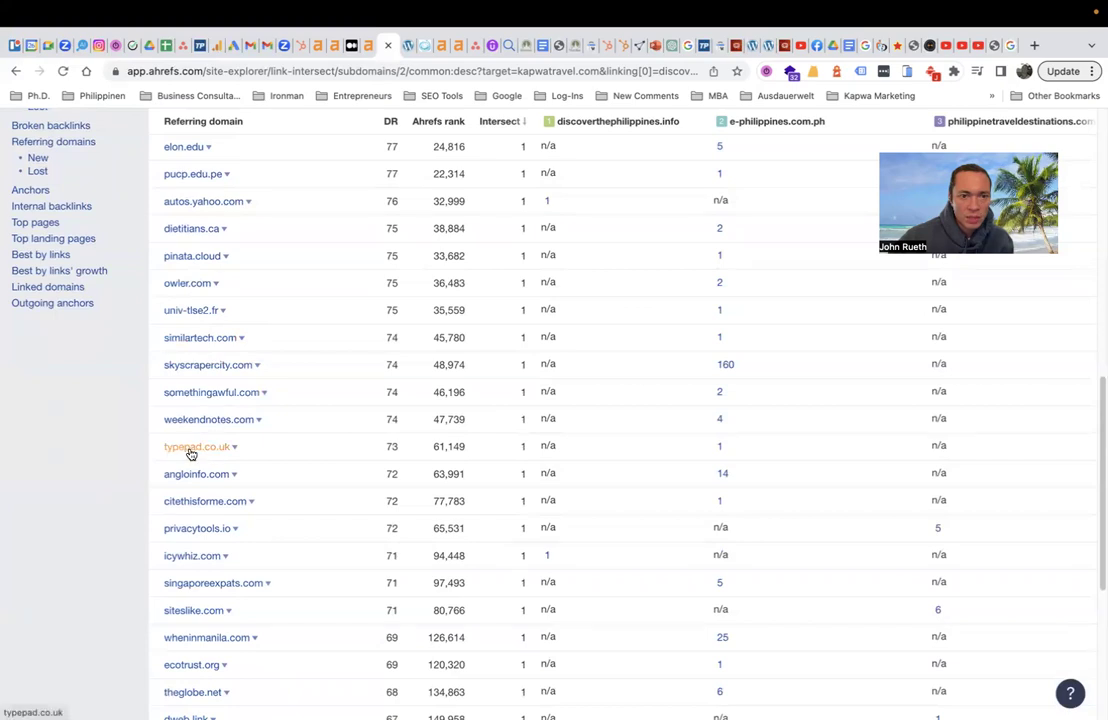
scroll(189, 451, "down", 1)
scroll(188, 452, "down", 2)
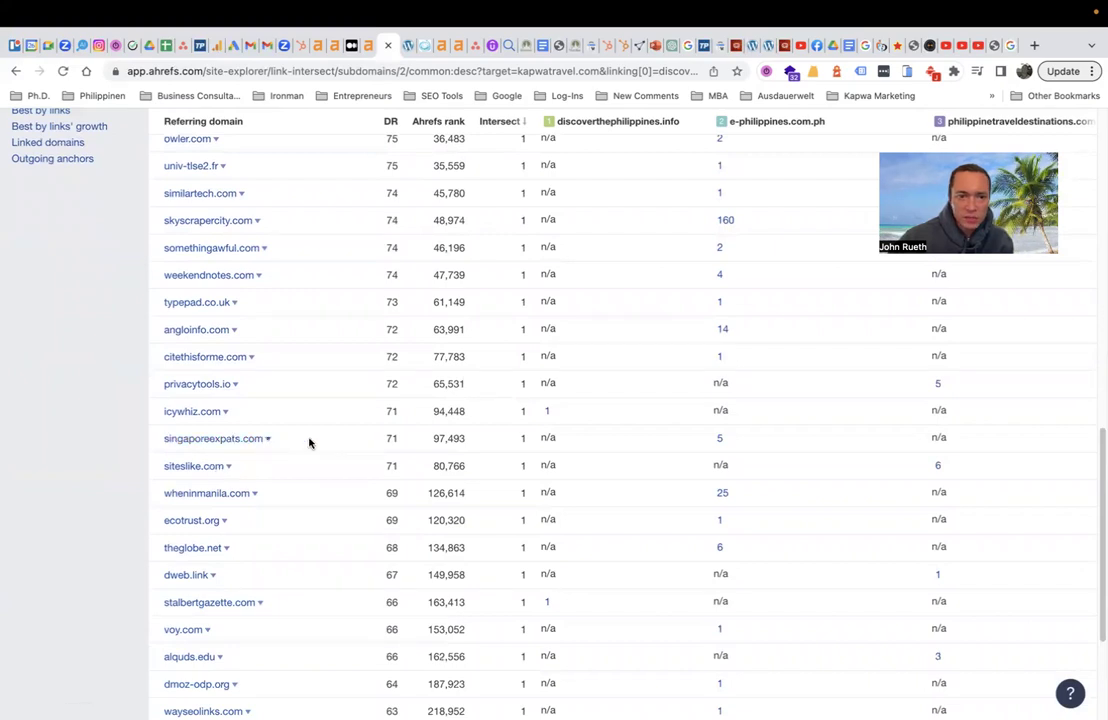
Expand singaporeexpats.com's 5 backlinks and open the 3D/2N Bohol Exploration Package listing in a new tab.
left_click(727, 443)
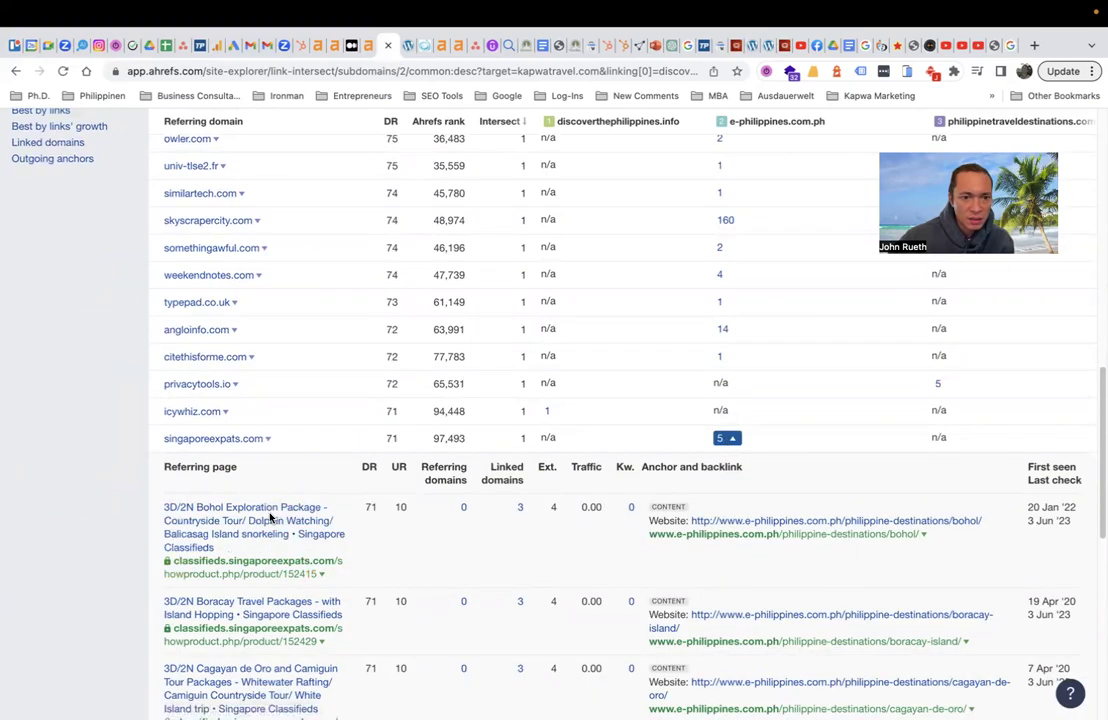
right_click(268, 566)
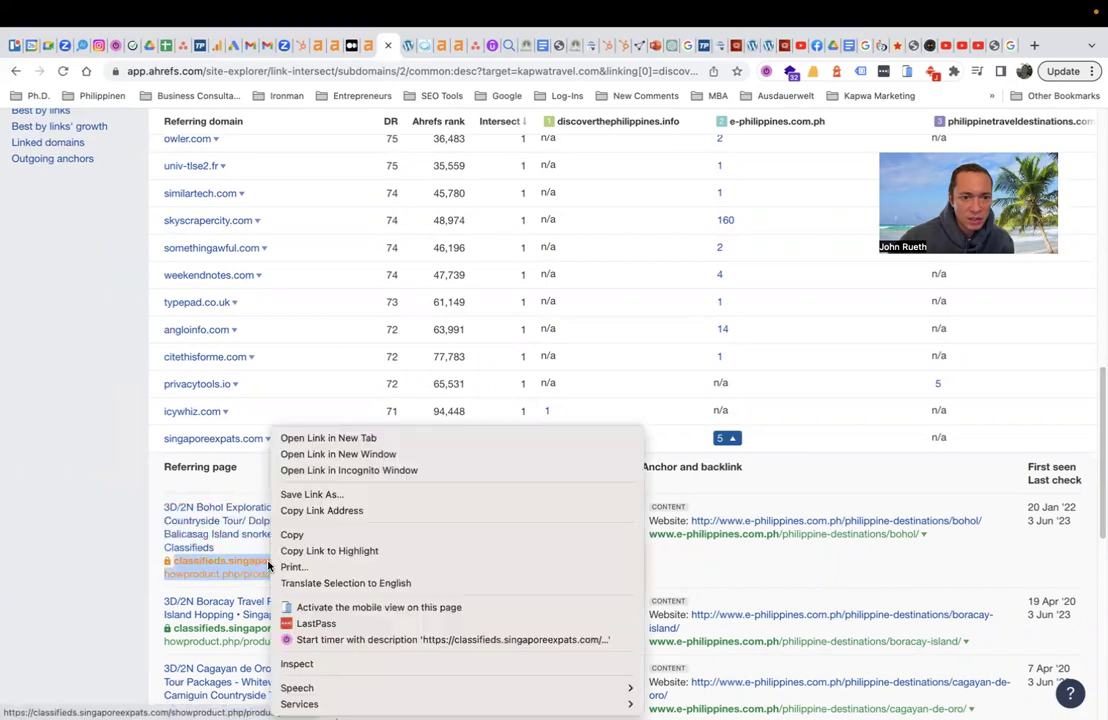
left_click(335, 440)
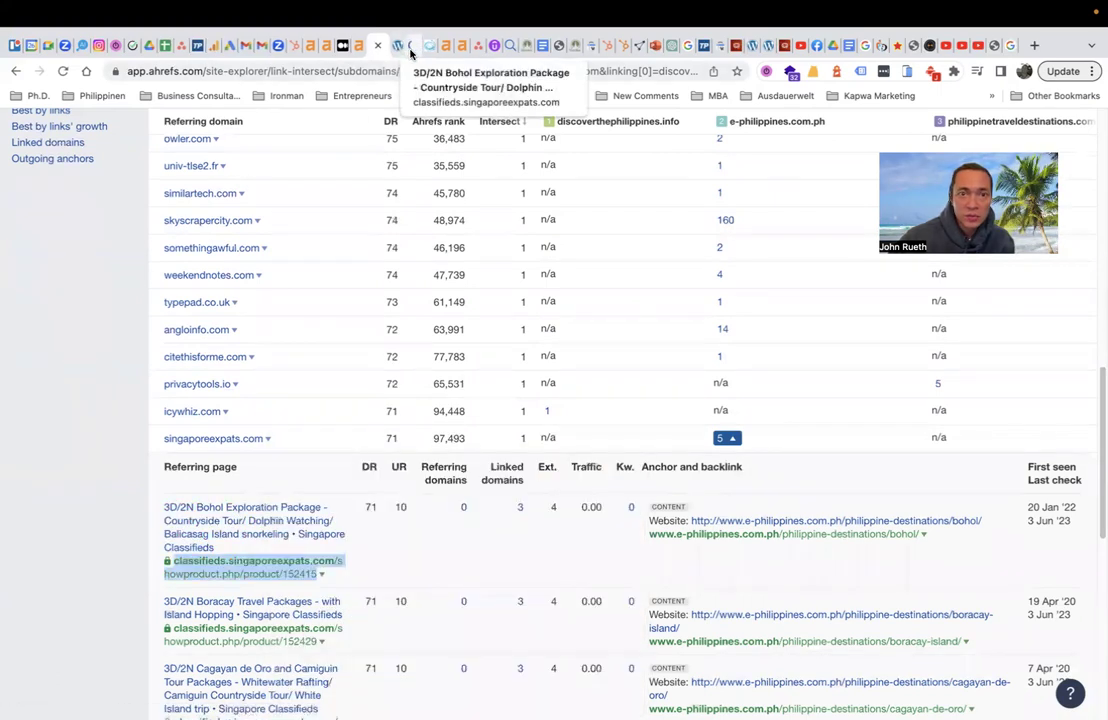
Read the 3D/2N Bohol Exploration Package prices down to the e-philippines.com.ph link.
left_click(410, 48)
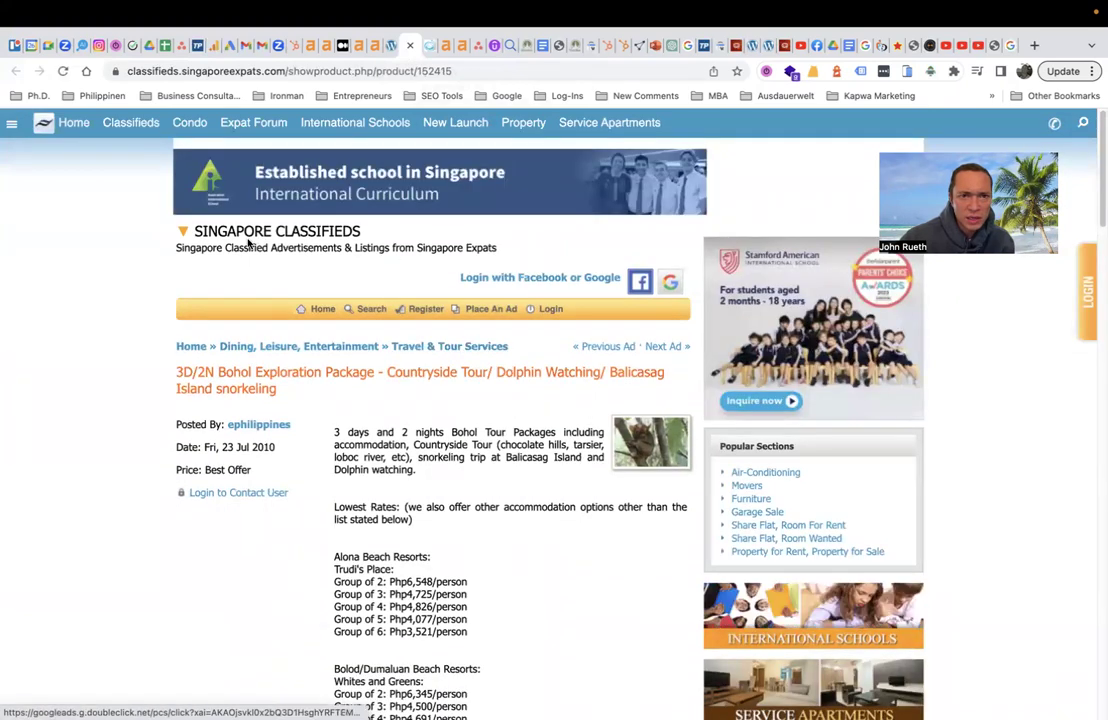
scroll(312, 376, "down", 3)
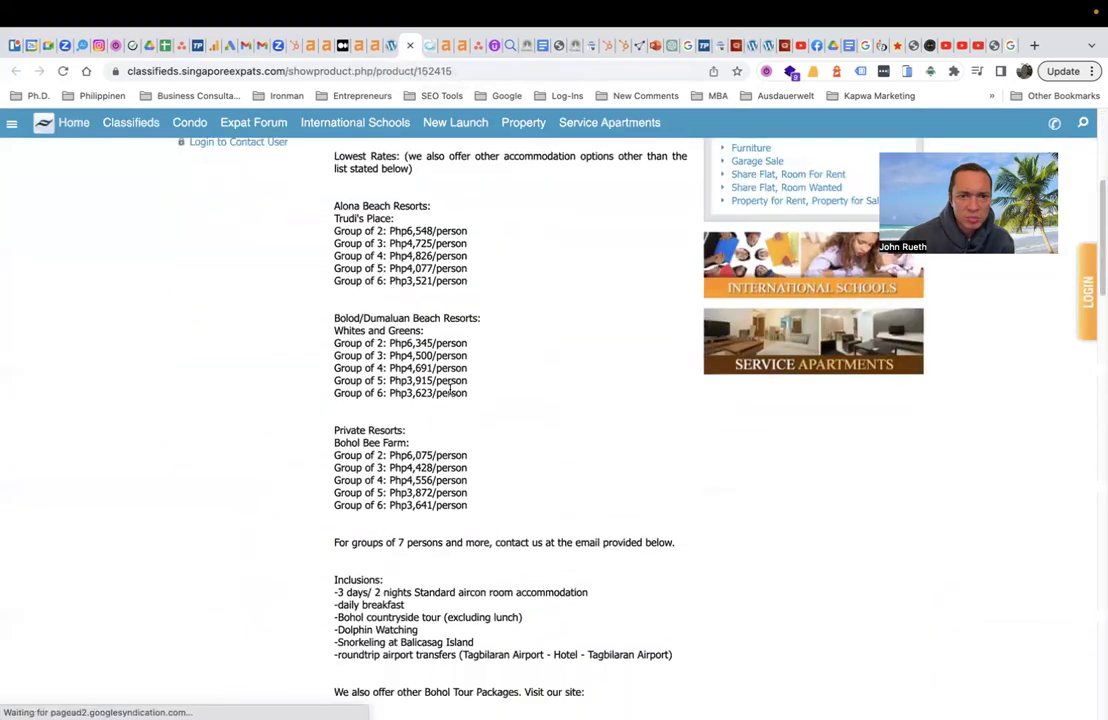
scroll(445, 430, "down", 3)
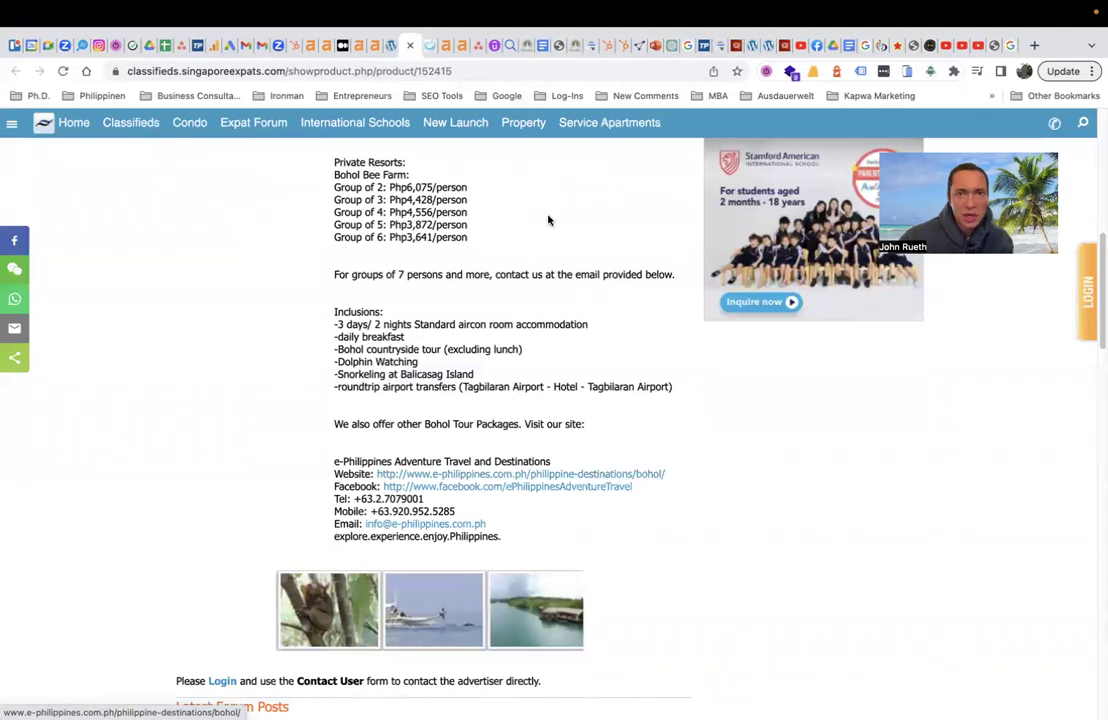
Return to the Link Intersect tab and scroll to the top of the referring domains.
left_click(375, 47)
scroll(239, 302, "up", 15)
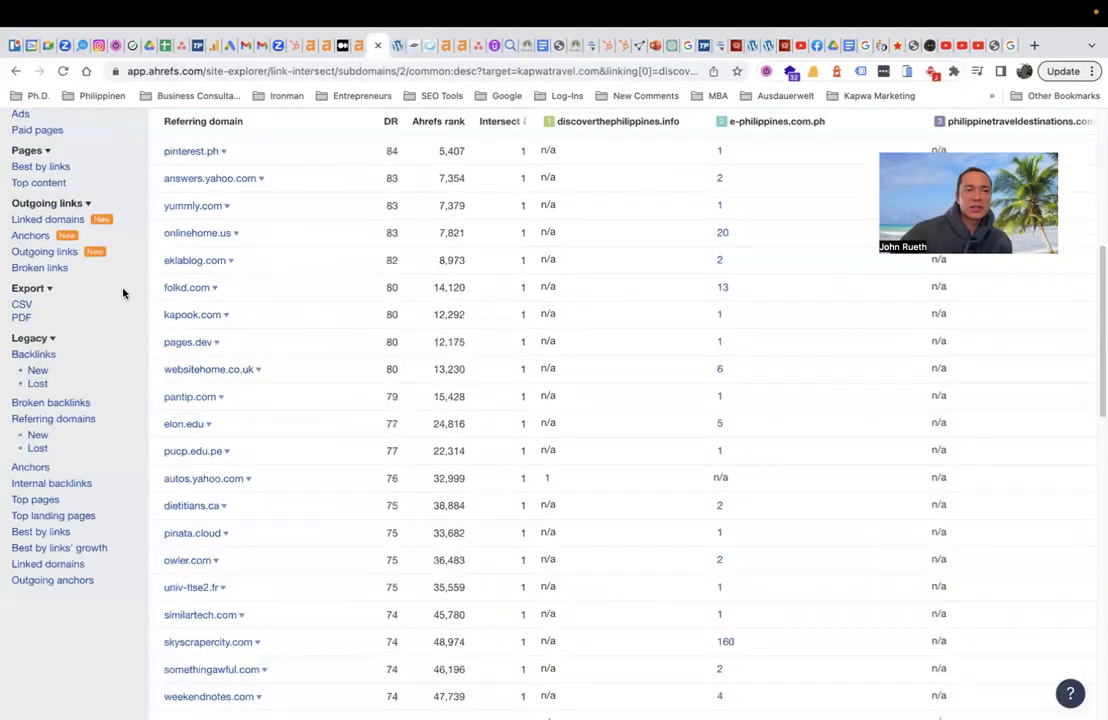